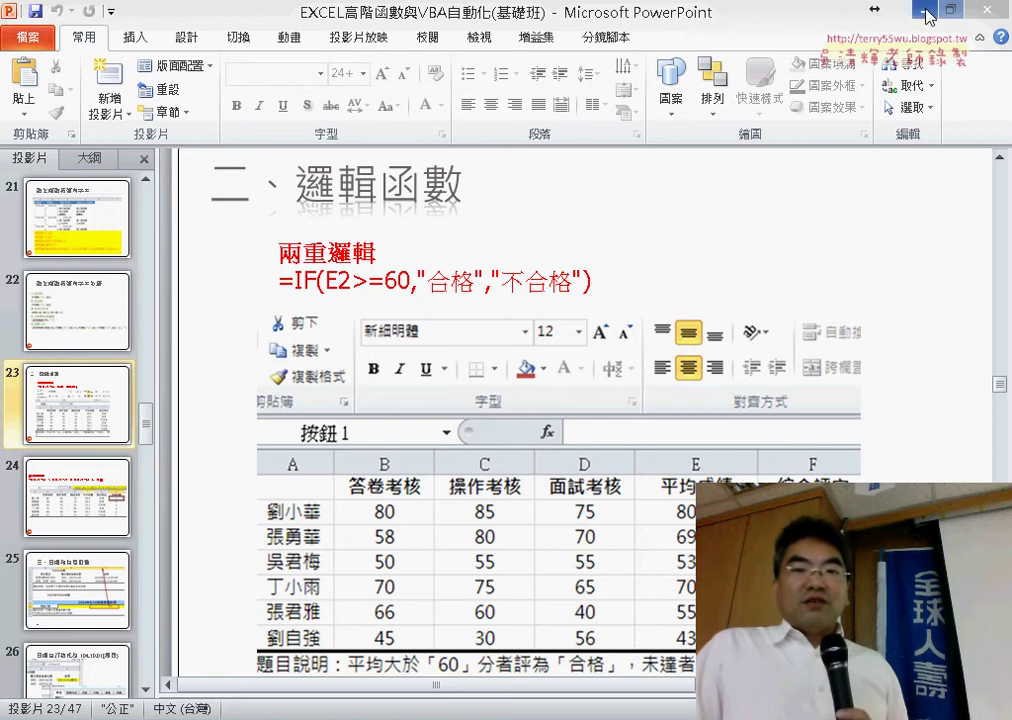
# Step: Switch from the PowerPoint slides to the 02邏輯函數 folder window with Alt+Tab
pyautogui.hotkey('alt', 'Tab')
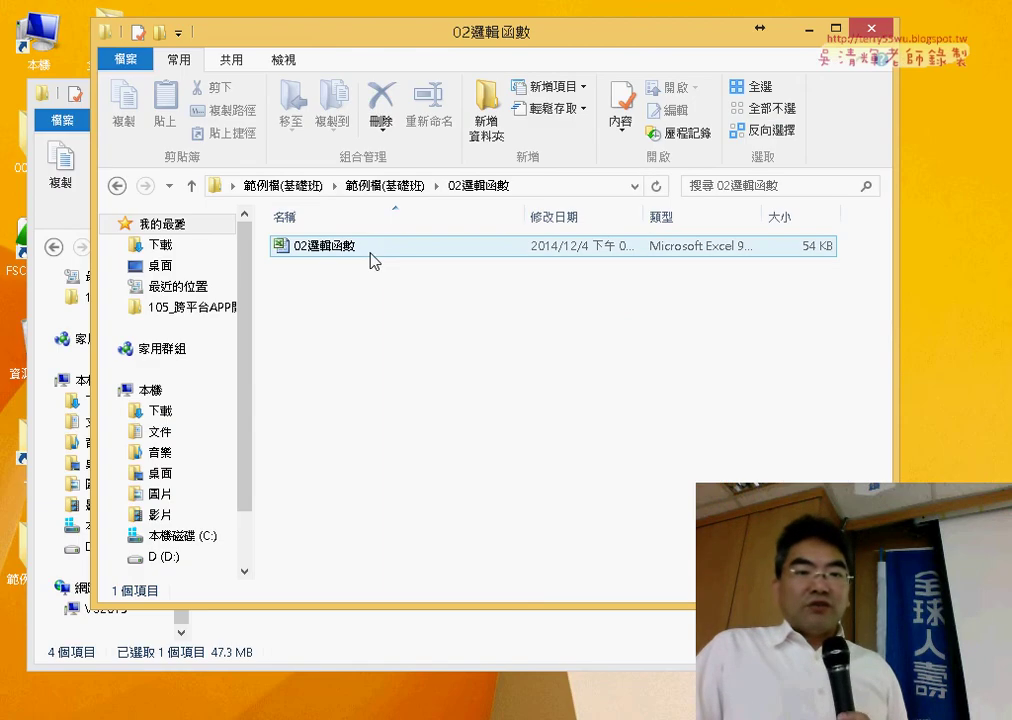
pyautogui.hotkey('alt', 'Tab')
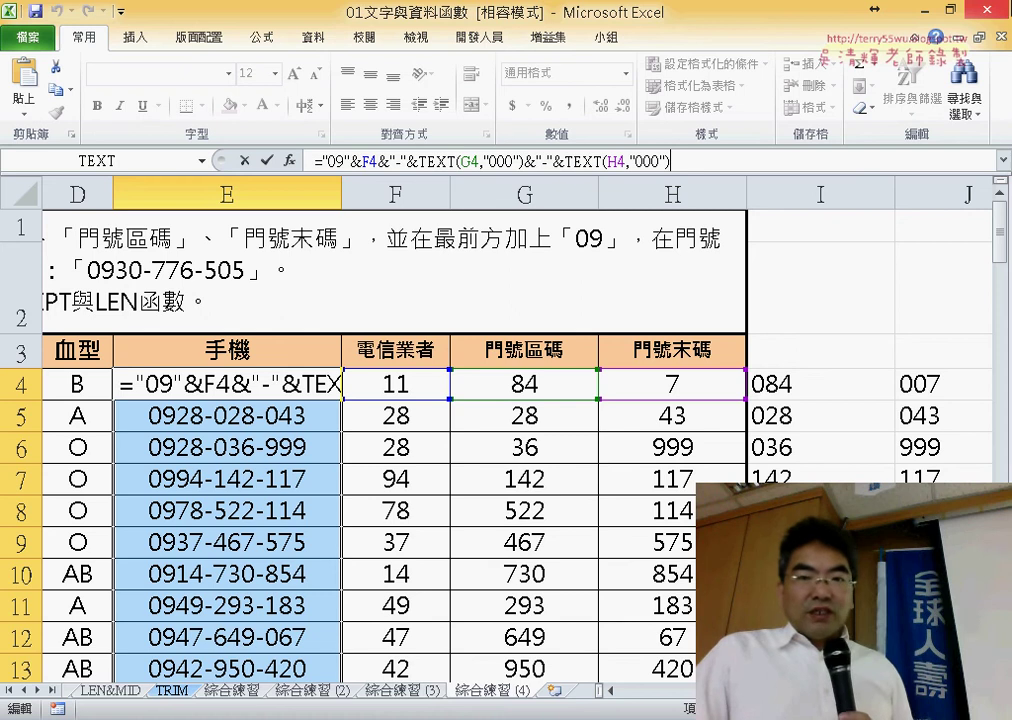
pyautogui.hotkey('alt', 'Tab')
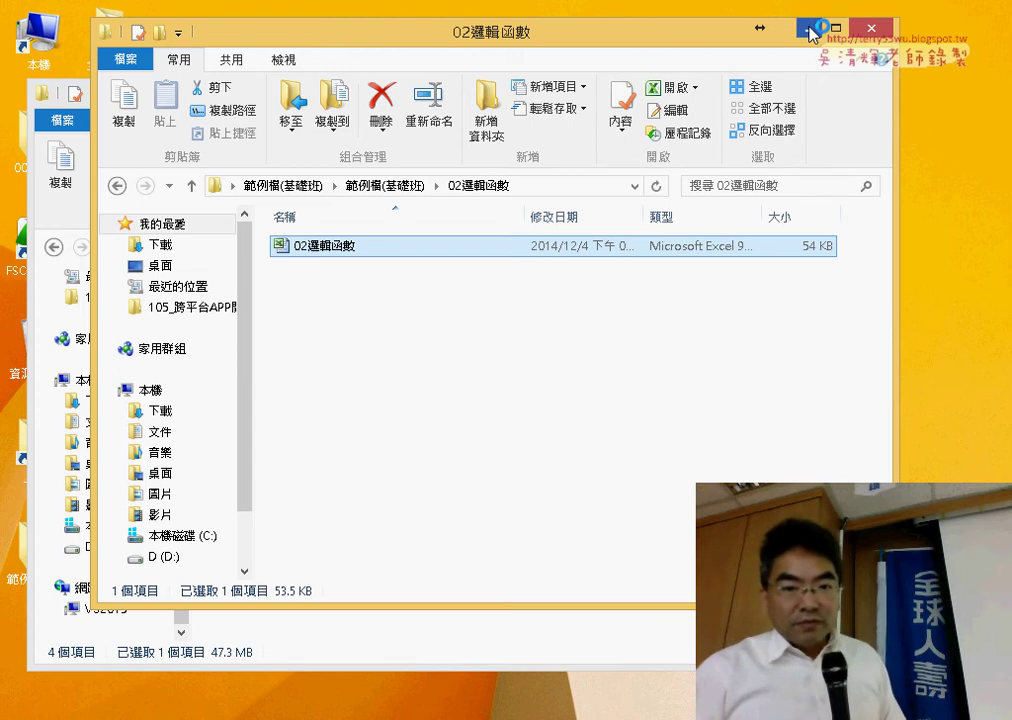
# Step: Close the earlier 01文字與資料函數 workbook, saving its changes, and clear the folder windows away
pyautogui.click(868, 29)
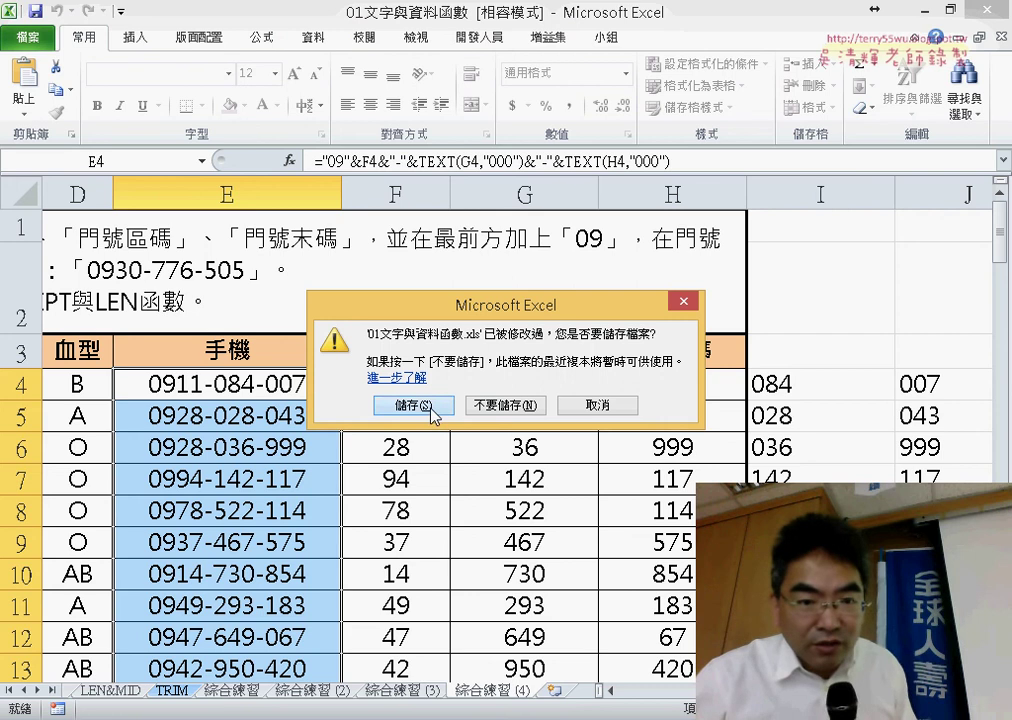
pyautogui.click(434, 412)
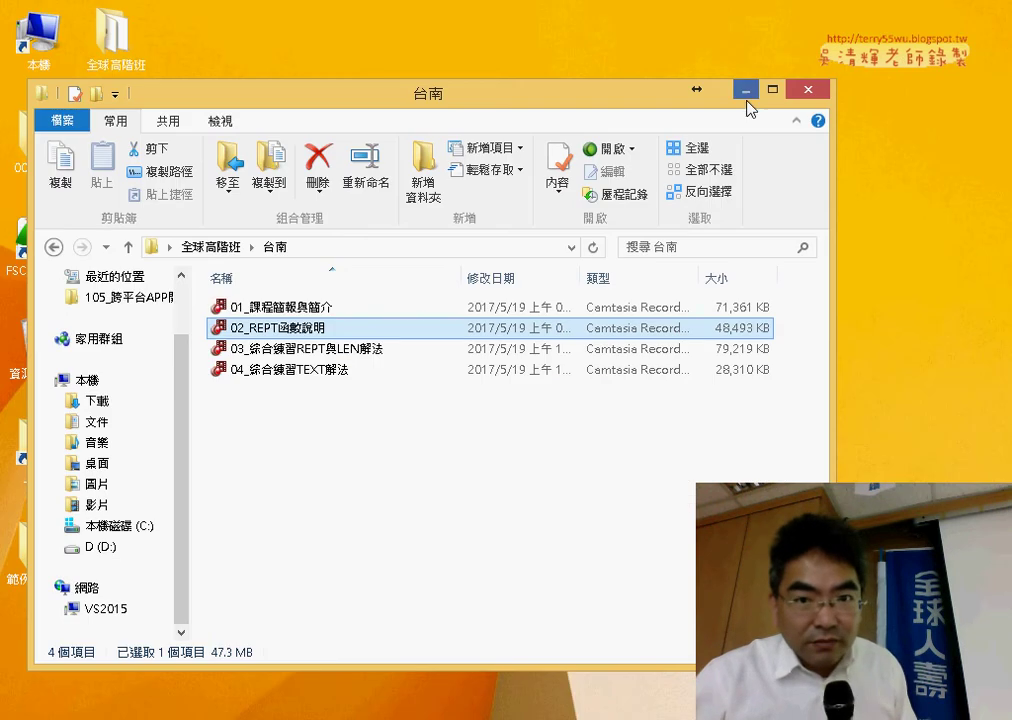
pyautogui.click(746, 90)
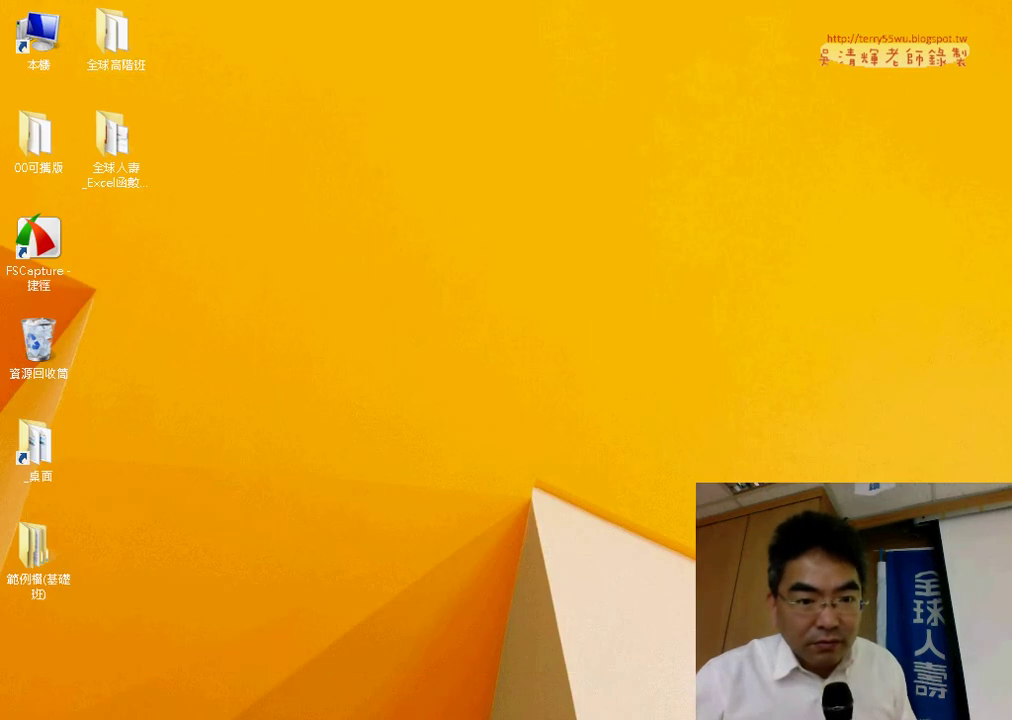
# Step: Open the 02邏輯函數 workbook from its restored folder window
pyautogui.moveTo(219, 666)
pyautogui.click(330, 625)
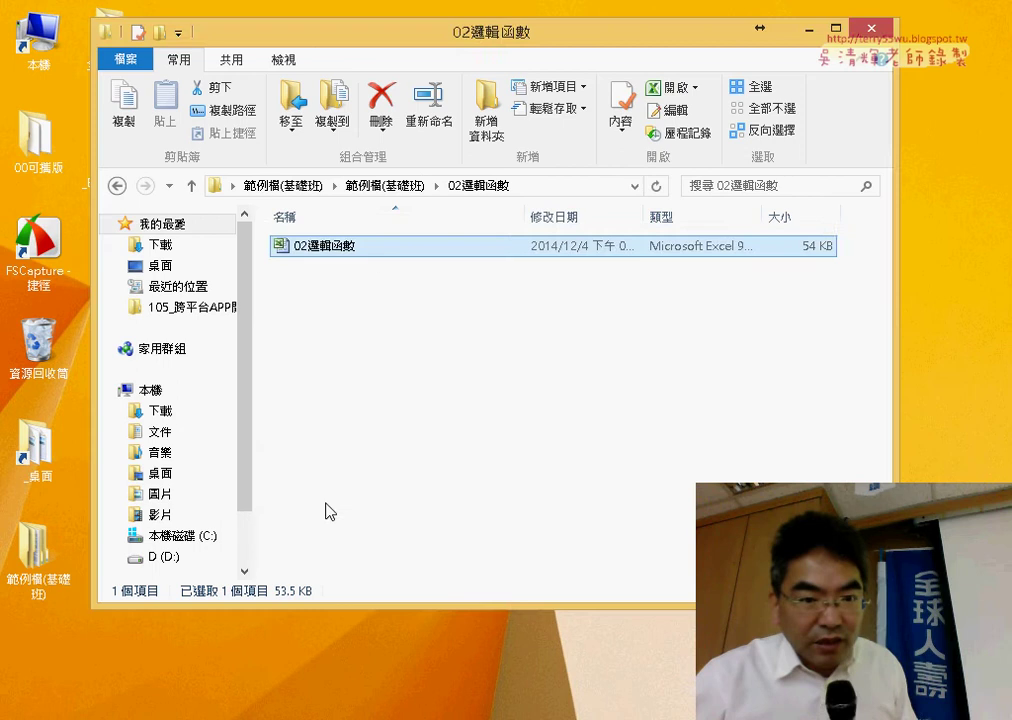
pyautogui.doubleClick(375, 247)
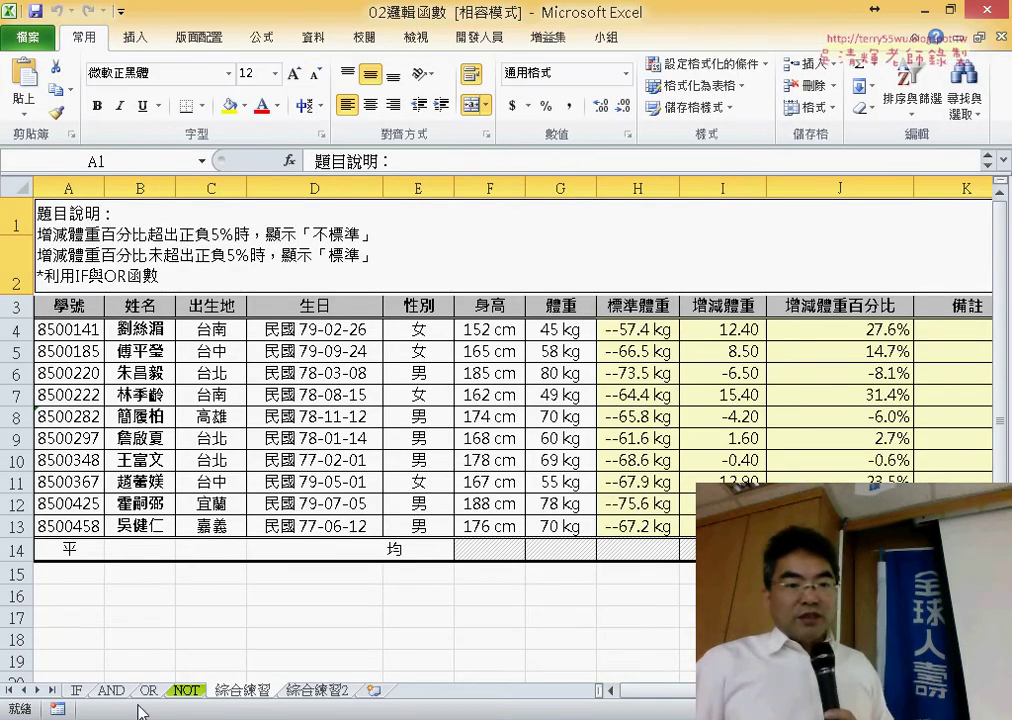
# Step: Switch to the IF worksheet and inspect E2's =AVERAGE(B2:D2) formula
pyautogui.click(77, 690)
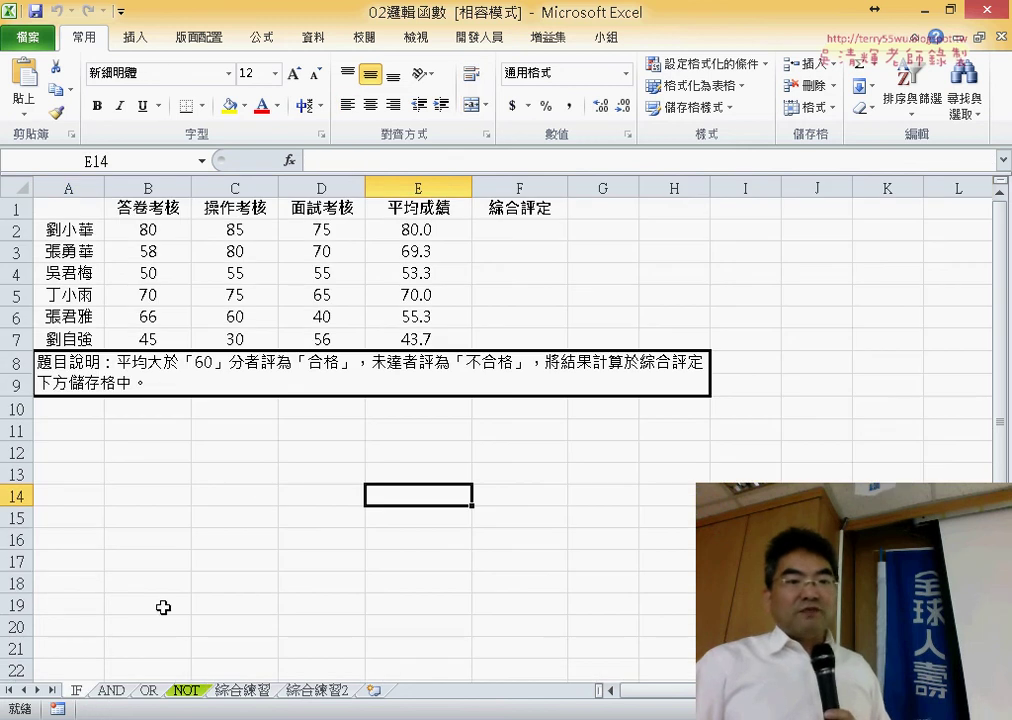
pyautogui.click(547, 224)
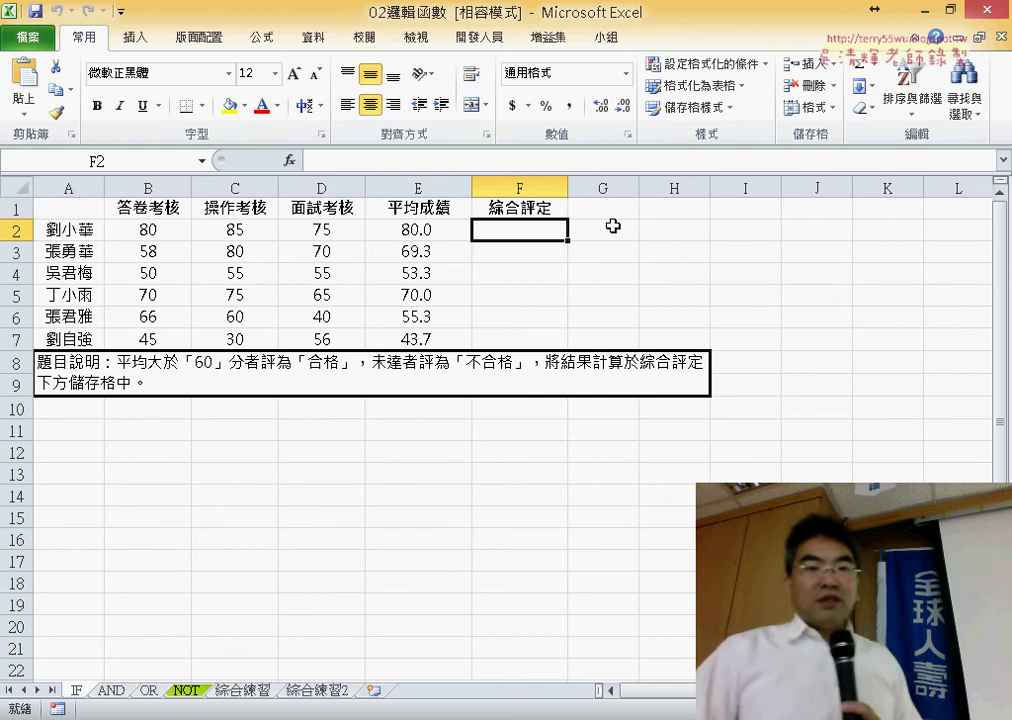
pyautogui.click(453, 226)
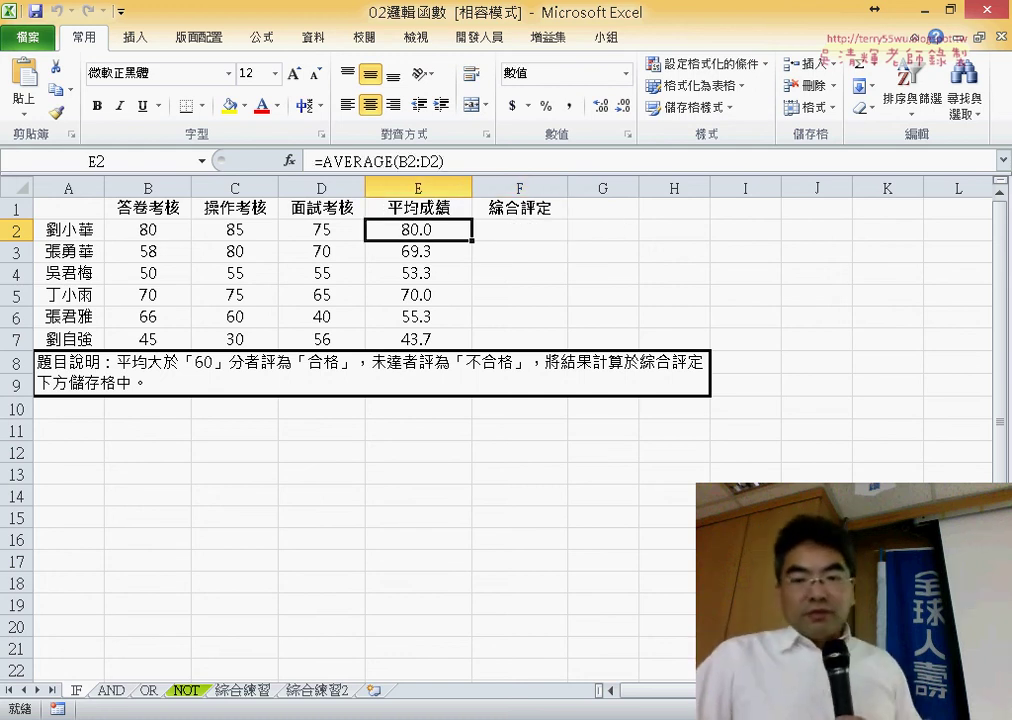
# Step: Zoom in on the sheet and select F2, the first 綜合評定 cell
pyautogui.scroll(2, 400, 400)
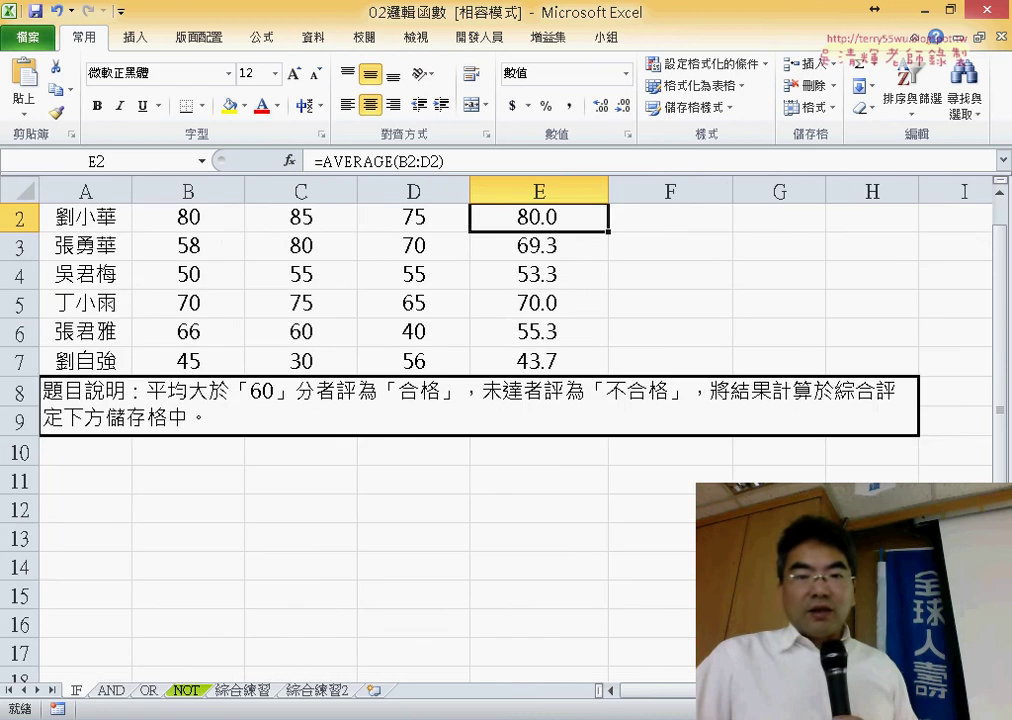
pyautogui.scroll(1, 400, 400)
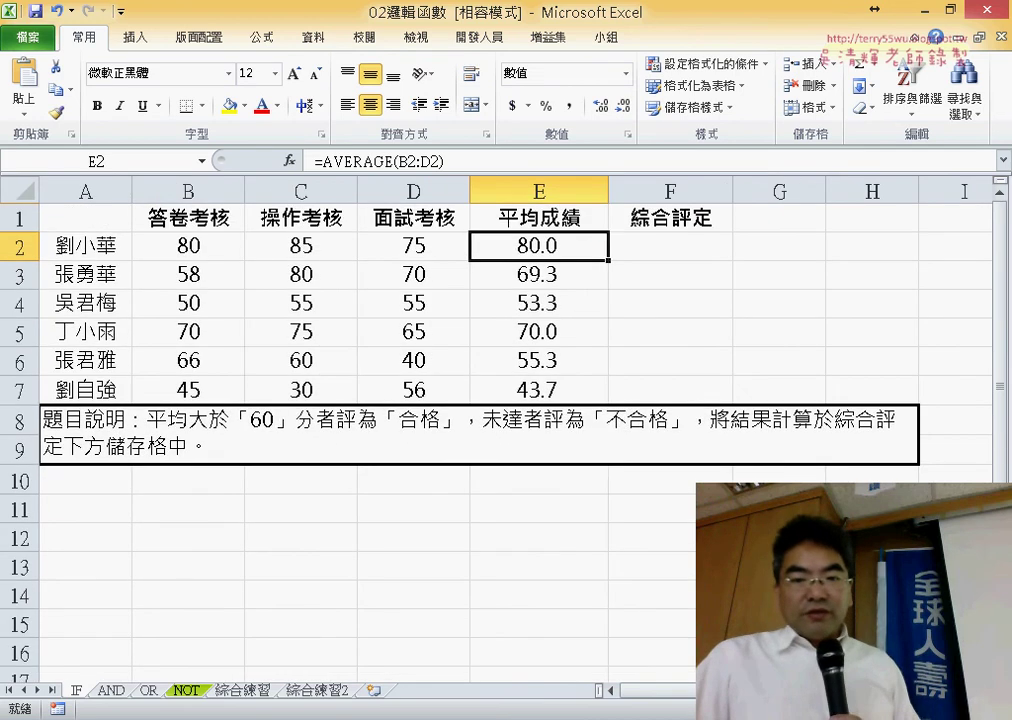
pyautogui.scroll(10, 500, 430)
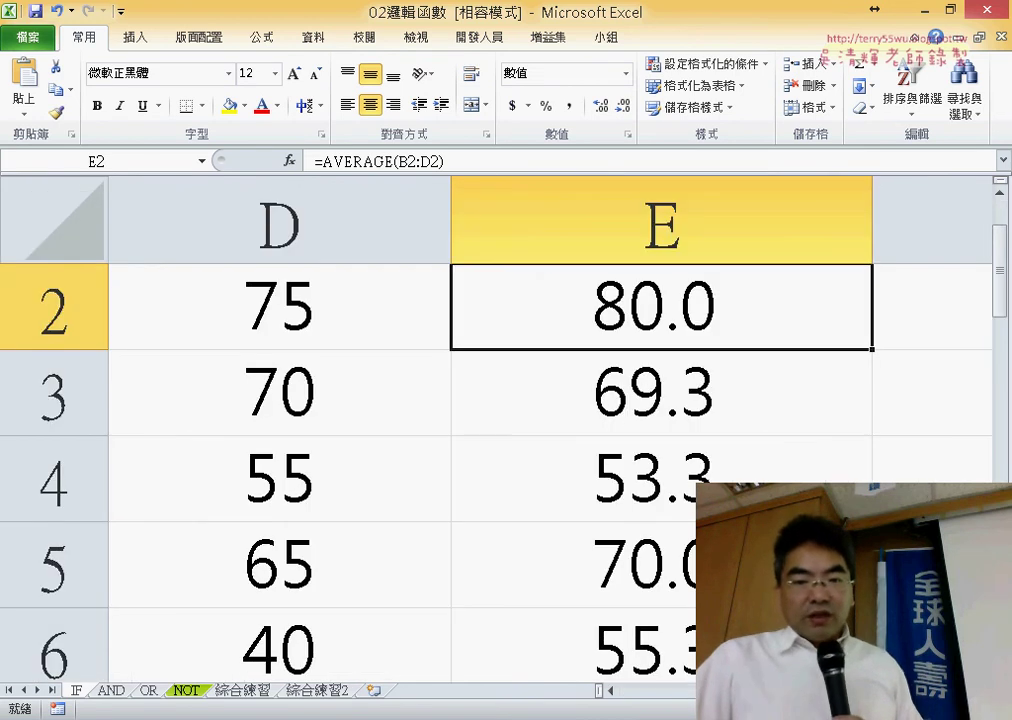
pyautogui.scroll(-1, 500, 430)
pyautogui.scroll(-1, 500, 430)
pyautogui.scroll(-1, 500, 430)
pyautogui.scroll(-1, 500, 430)
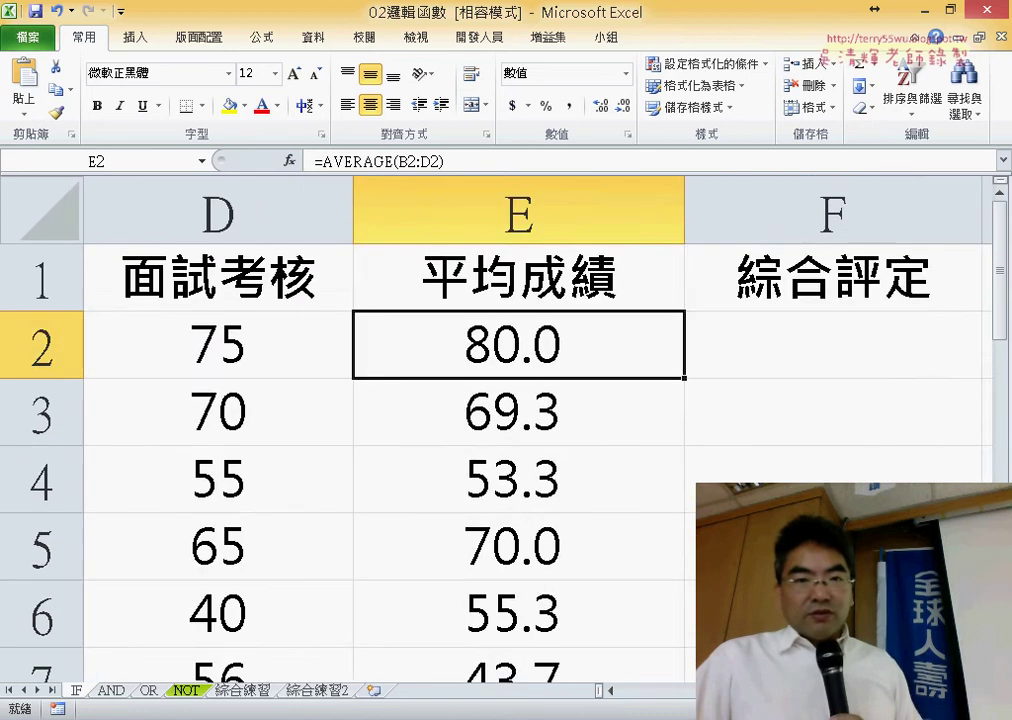
pyautogui.scroll(-1, 500, 430)
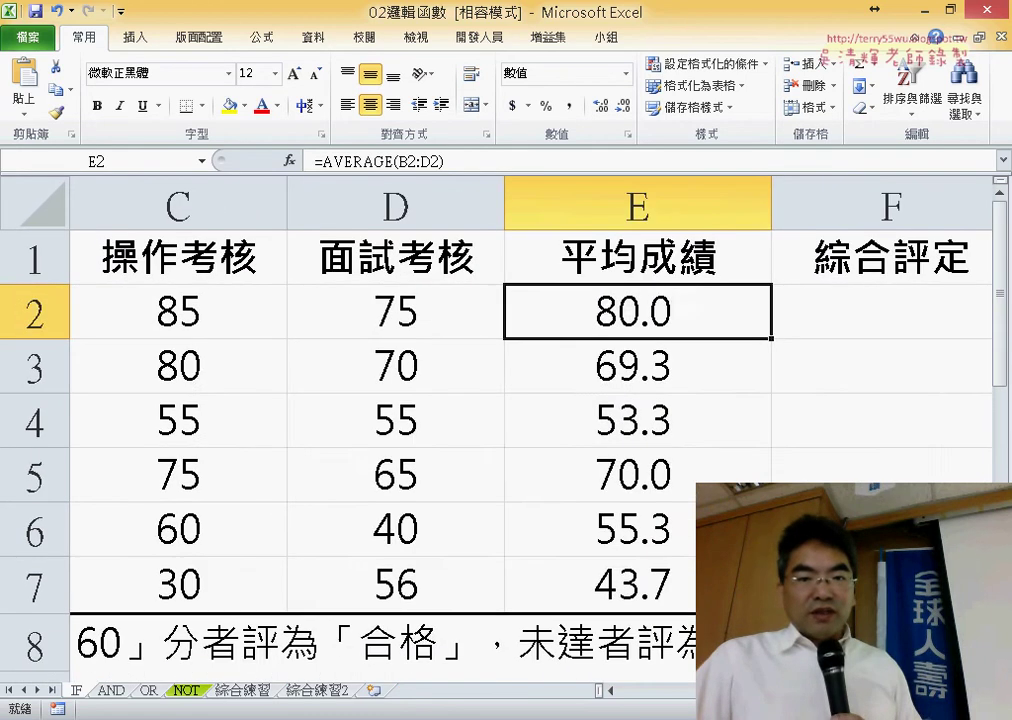
pyautogui.scroll(-1, 500, 430)
pyautogui.scroll(-1, 500, 430)
pyautogui.scroll(-1, 500, 430)
pyautogui.scroll(-1, 500, 430)
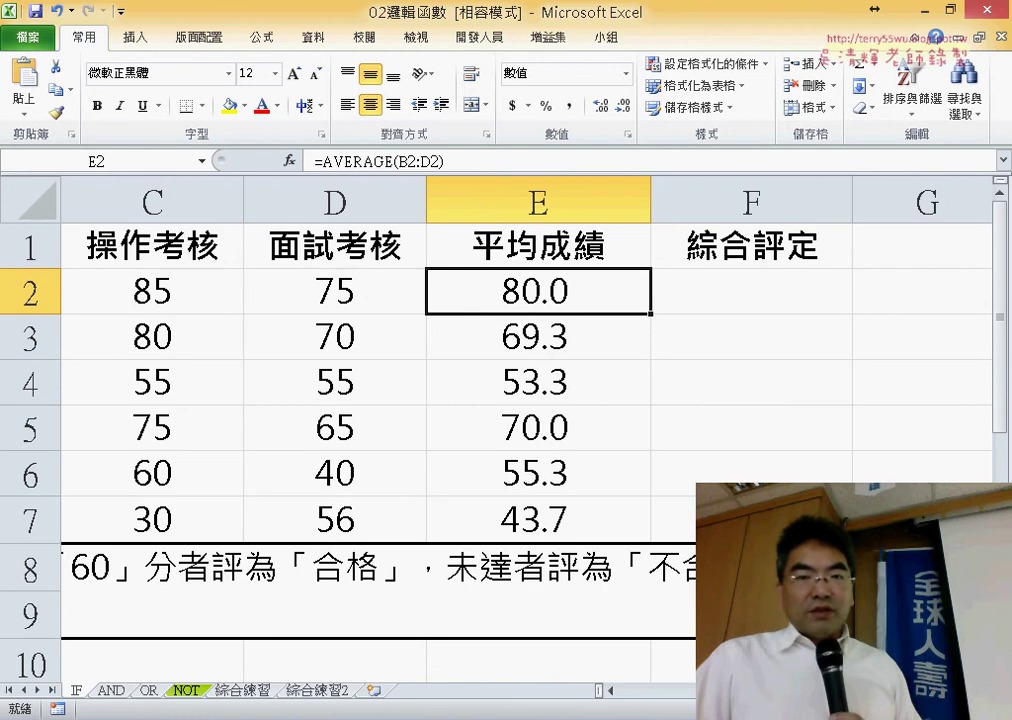
pyautogui.click(805, 296)
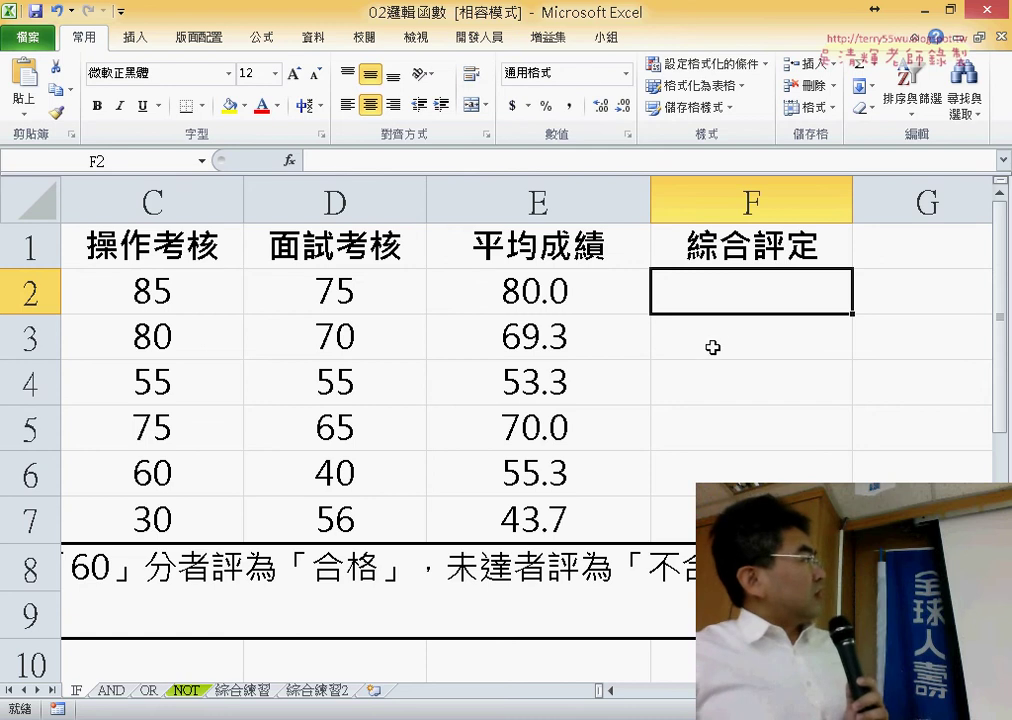
# Step: Insert the IF function into F2, picking it from the 邏輯 function category
pyautogui.click(580, 160)
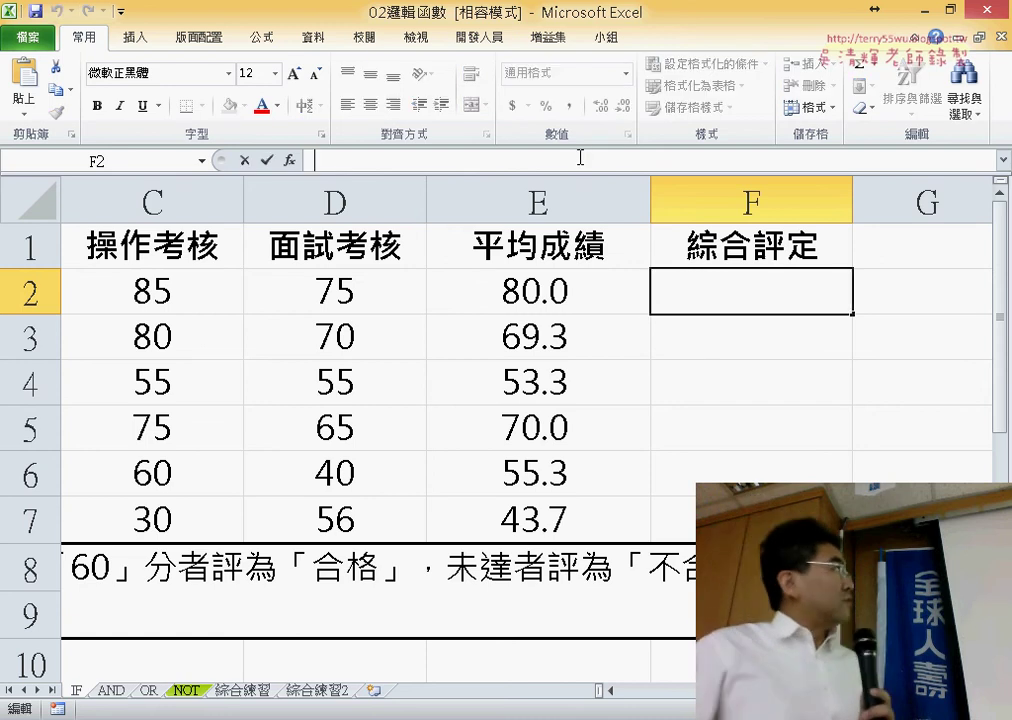
pyautogui.click(738, 330)
pyautogui.click(736, 302)
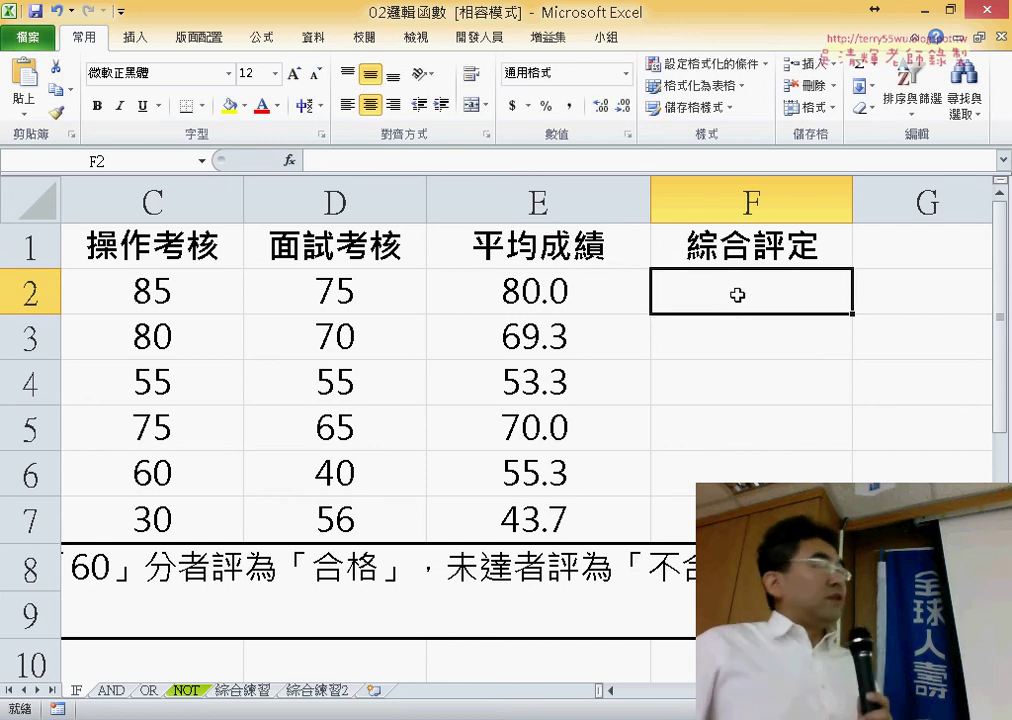
pyautogui.click(295, 163)
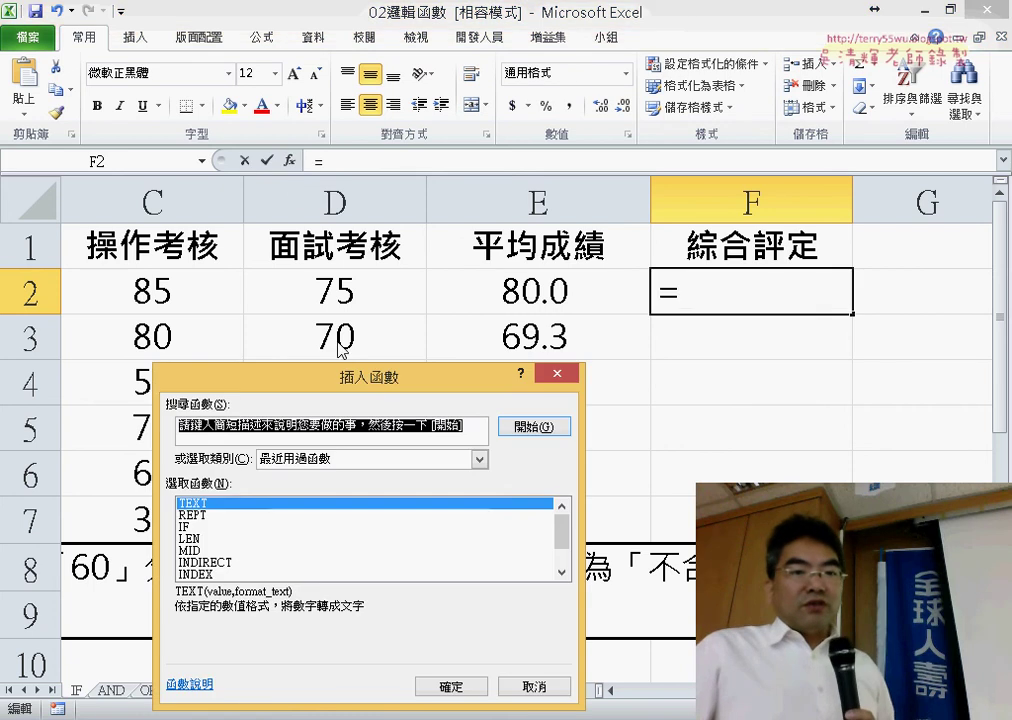
pyautogui.moveTo(355, 376)
pyautogui.mouseDown()
pyautogui.moveTo(455, 103)
pyautogui.moveTo(412, 103)
pyautogui.mouseUp()
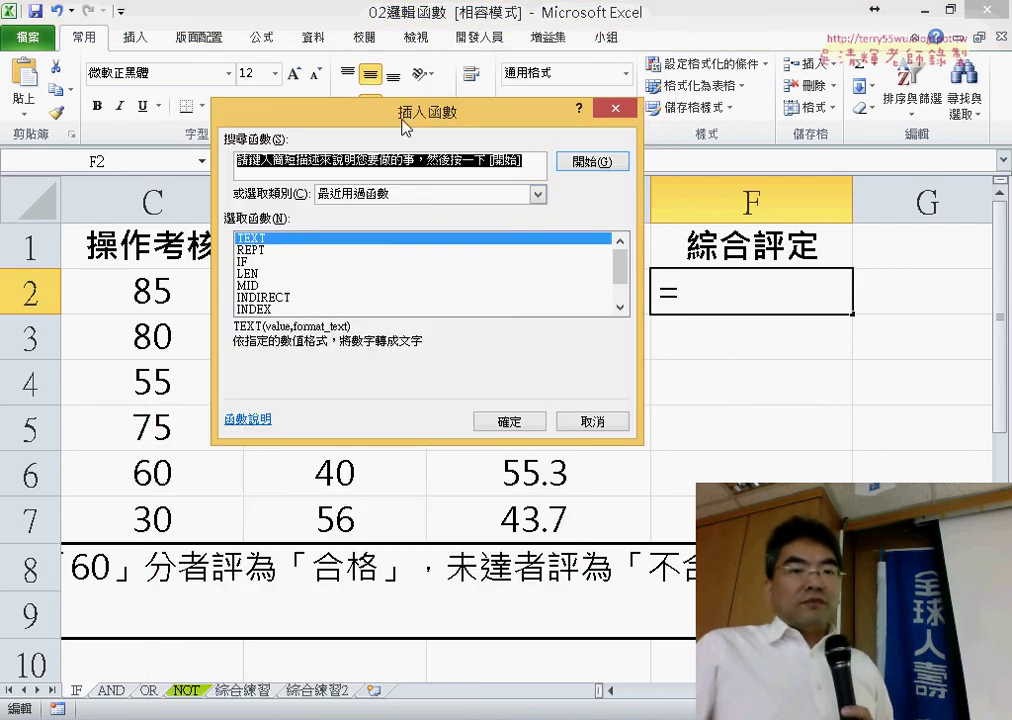
pyautogui.click(418, 200)
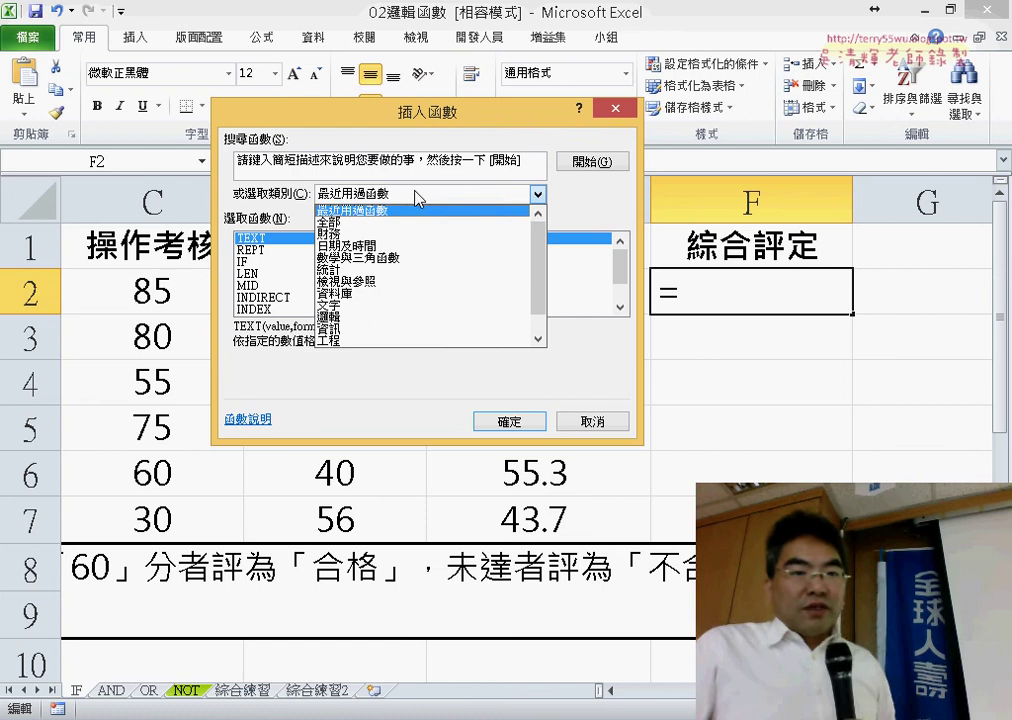
pyautogui.click(418, 318)
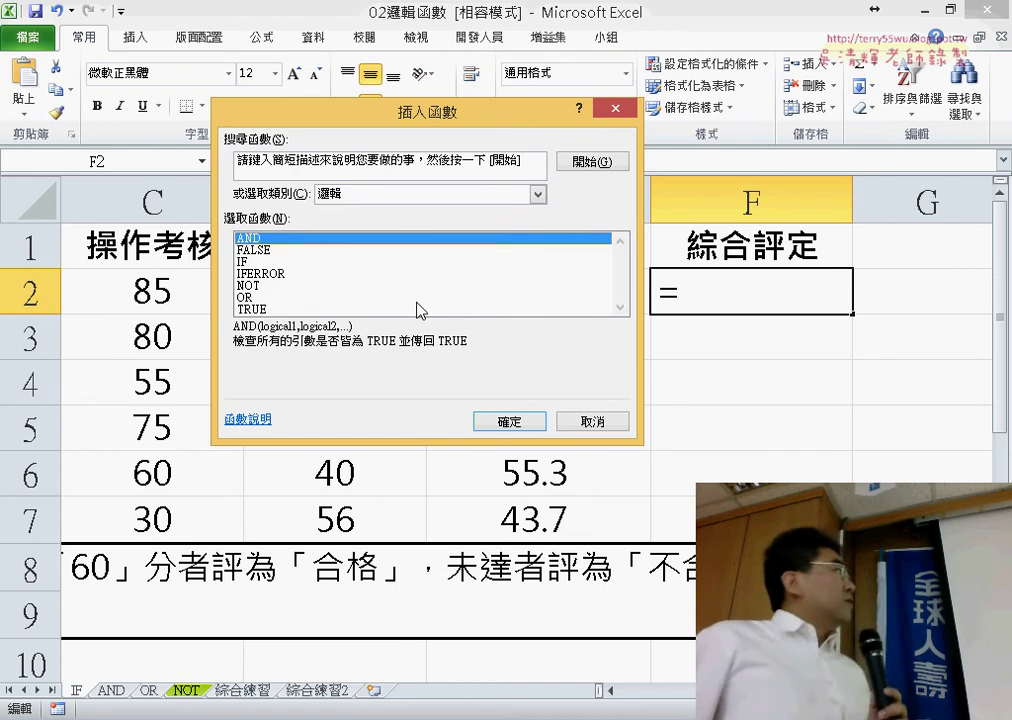
pyautogui.click(416, 251)
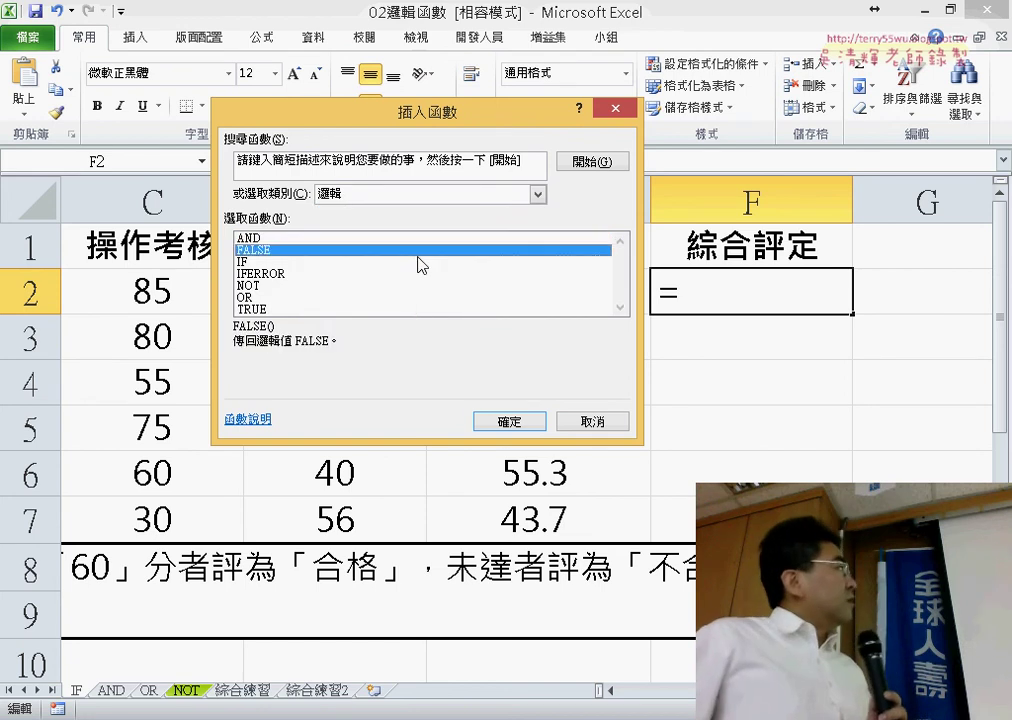
pyautogui.click(412, 263)
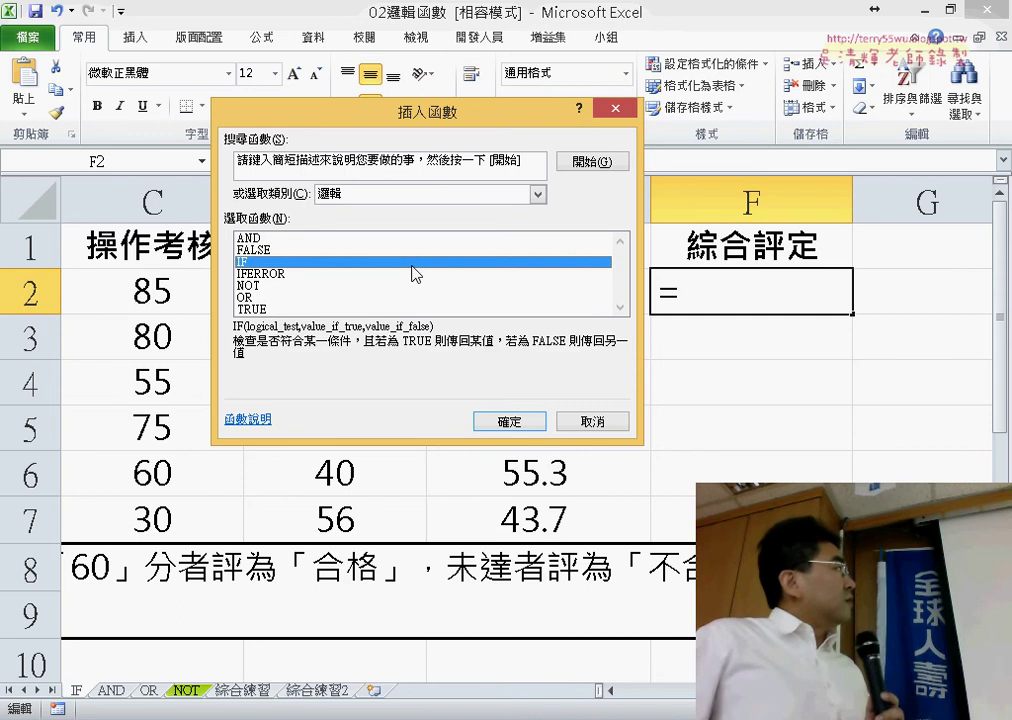
pyautogui.click(508, 421)
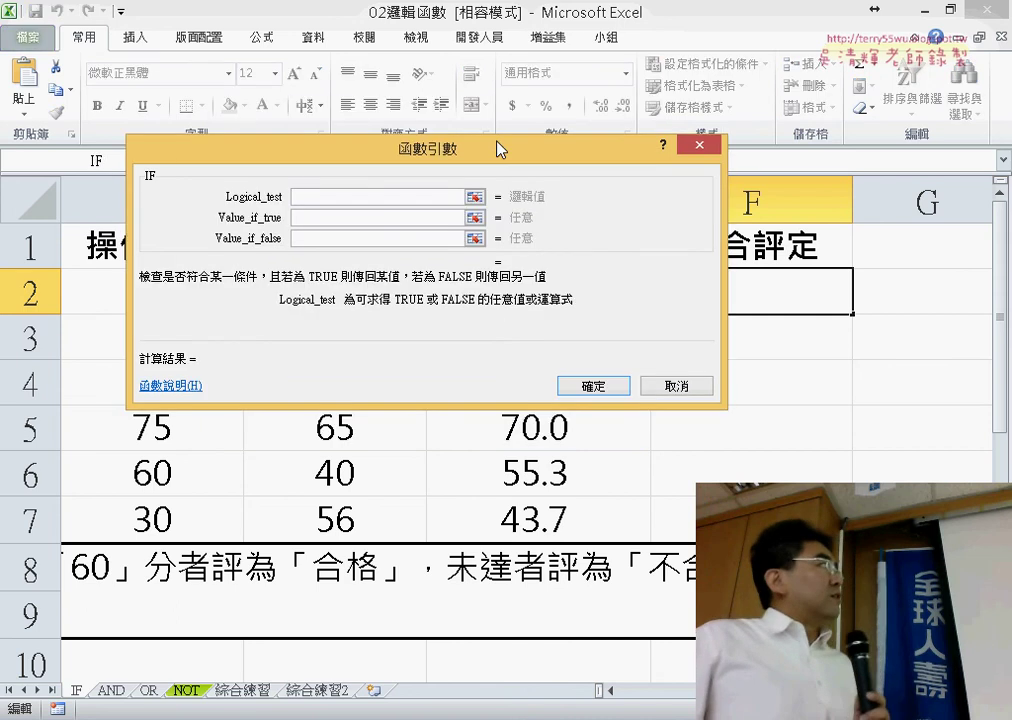
# Step: Set the IF condition in F2 to E2>=60
pyautogui.moveTo(474, 150)
pyautogui.mouseDown()
pyautogui.moveTo(455, 278)
pyautogui.moveTo(313, 266)
pyautogui.moveTo(449, 314)
pyautogui.mouseUp()
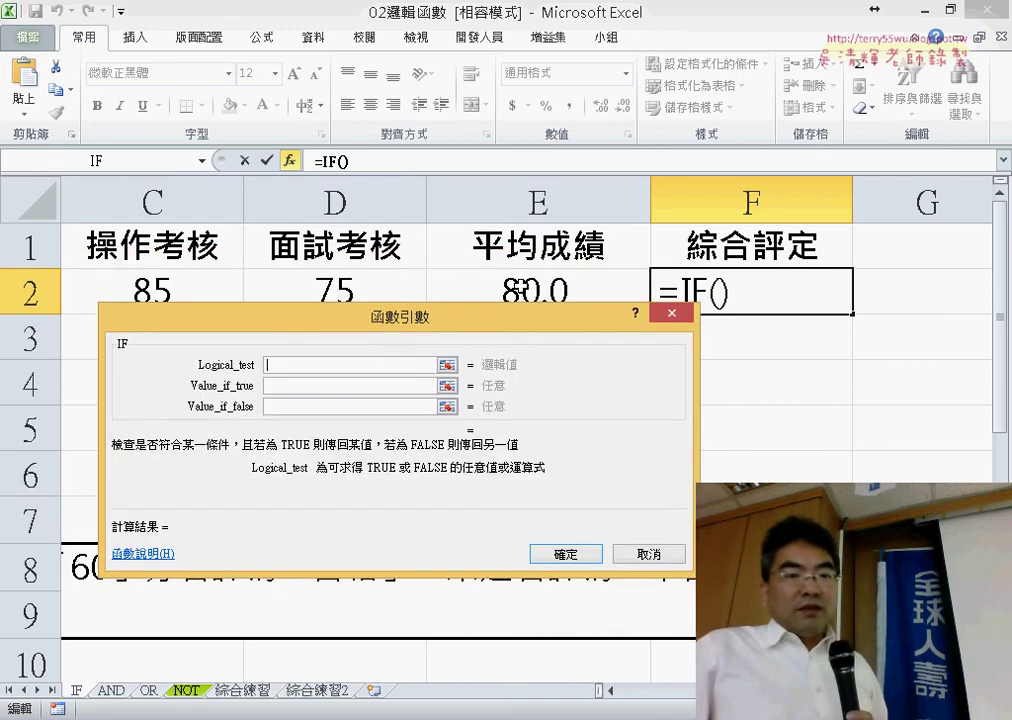
pyautogui.click(520, 288)
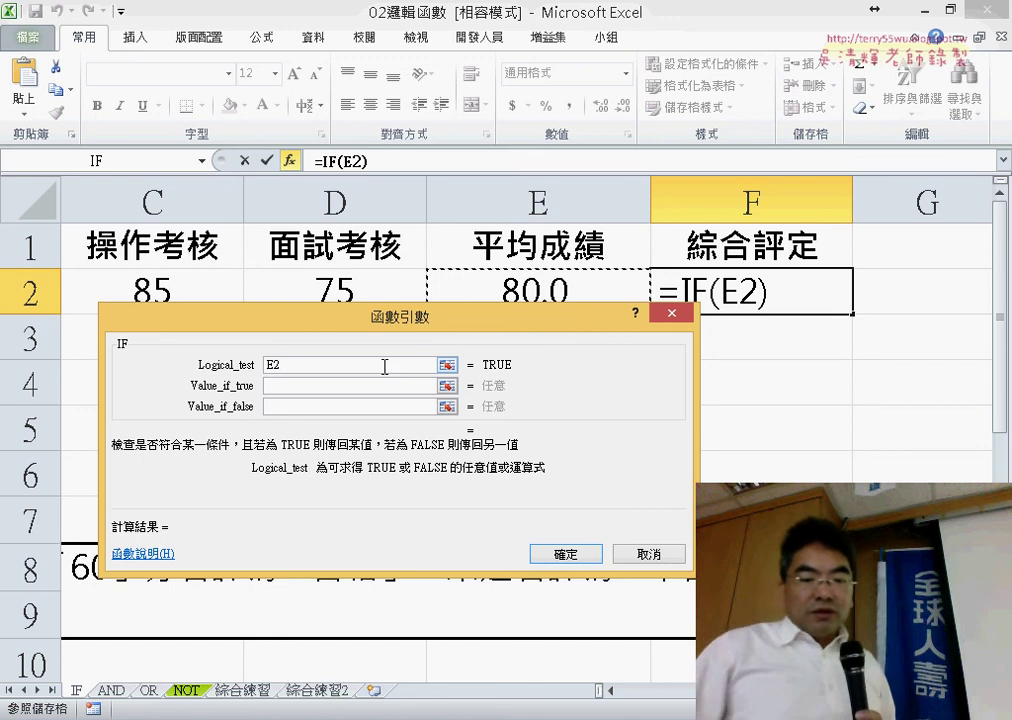
pyautogui.write('>')
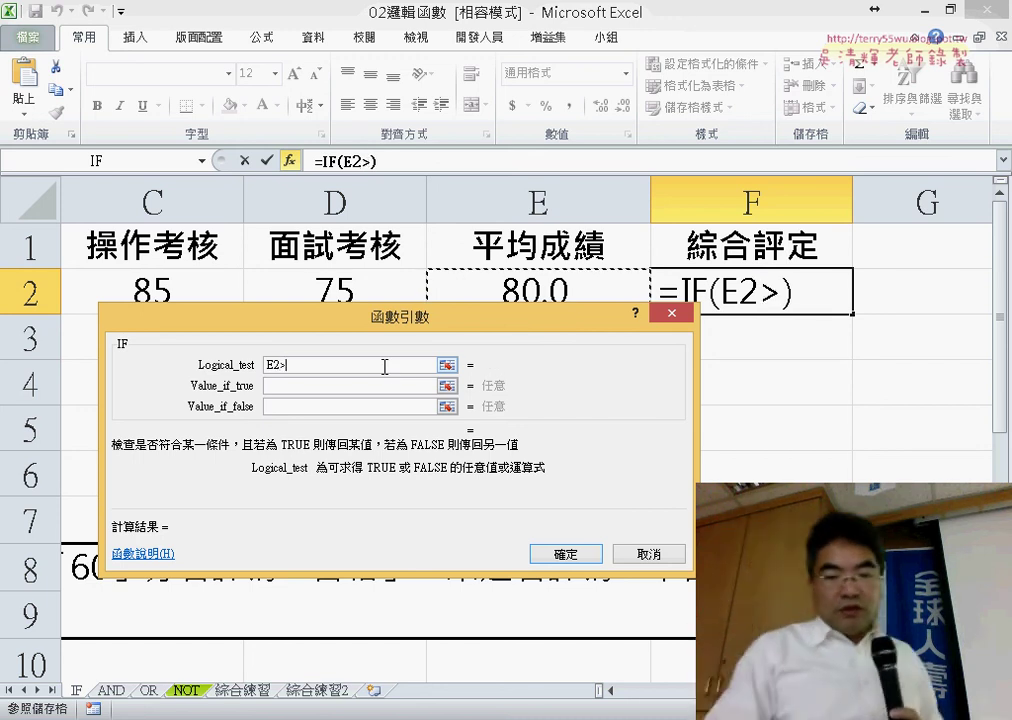
pyautogui.write('ㄦ')
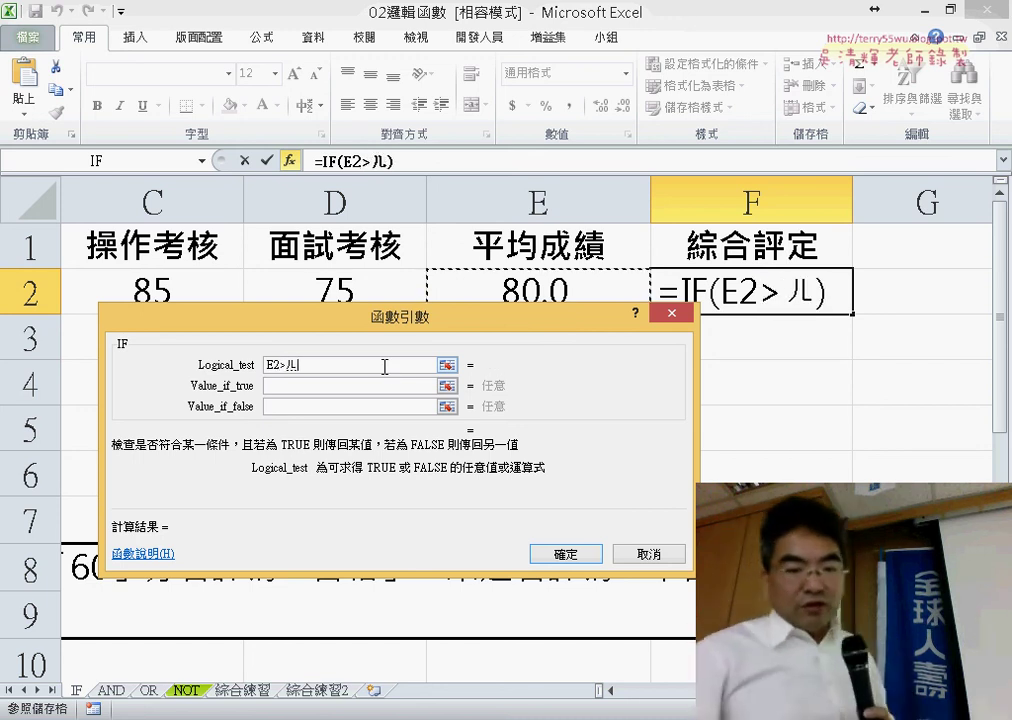
pyautogui.press('BackSpace')
pyautogui.write('=')
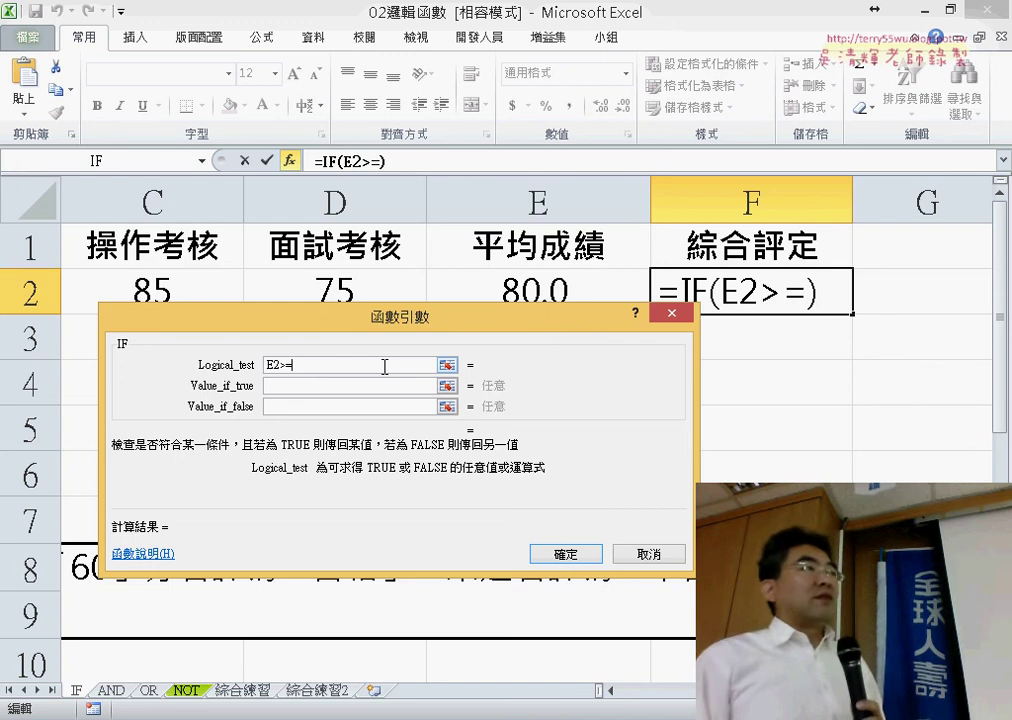
pyautogui.write('6')
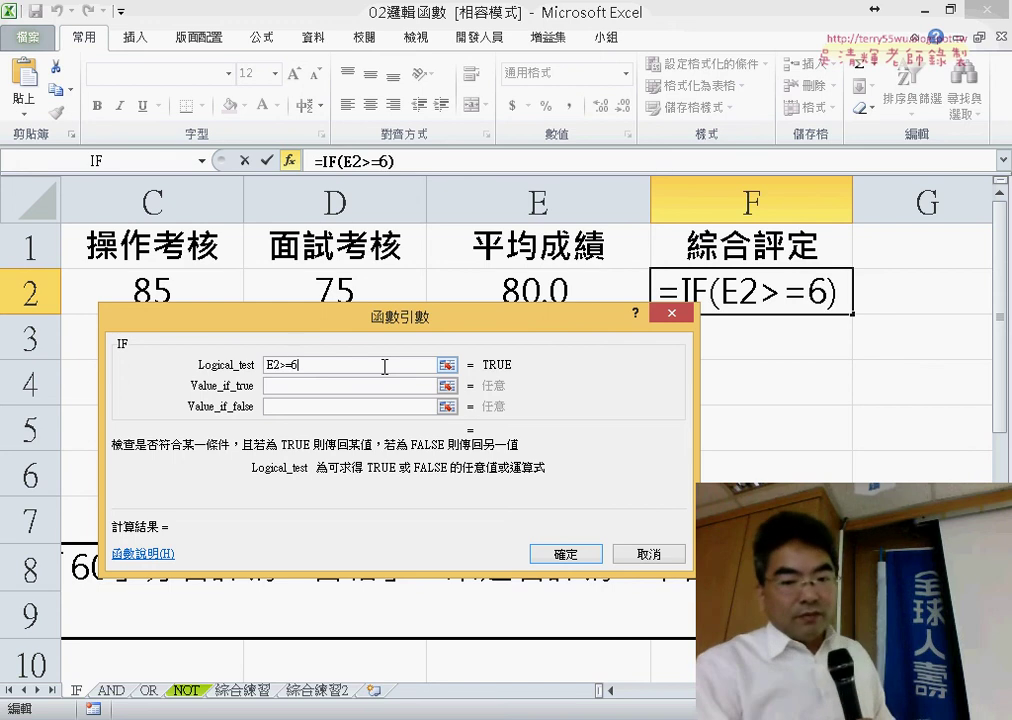
pyautogui.write('0')
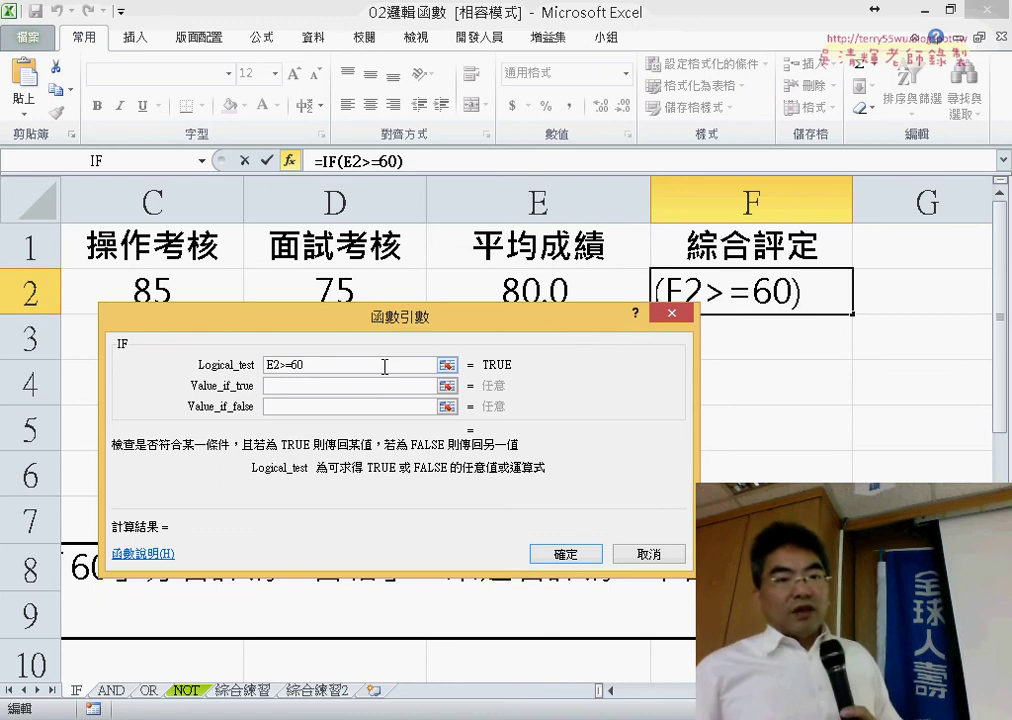
pyautogui.click(390, 388)
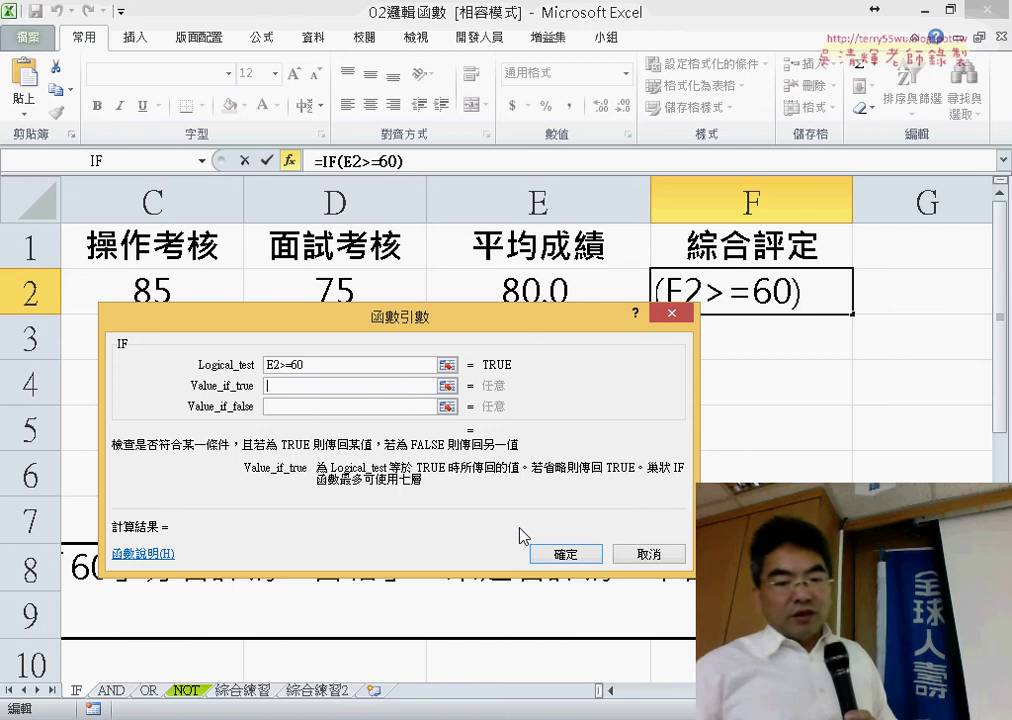
# Step: Enter 合格 as the true result and copy it
pyautogui.write('和')
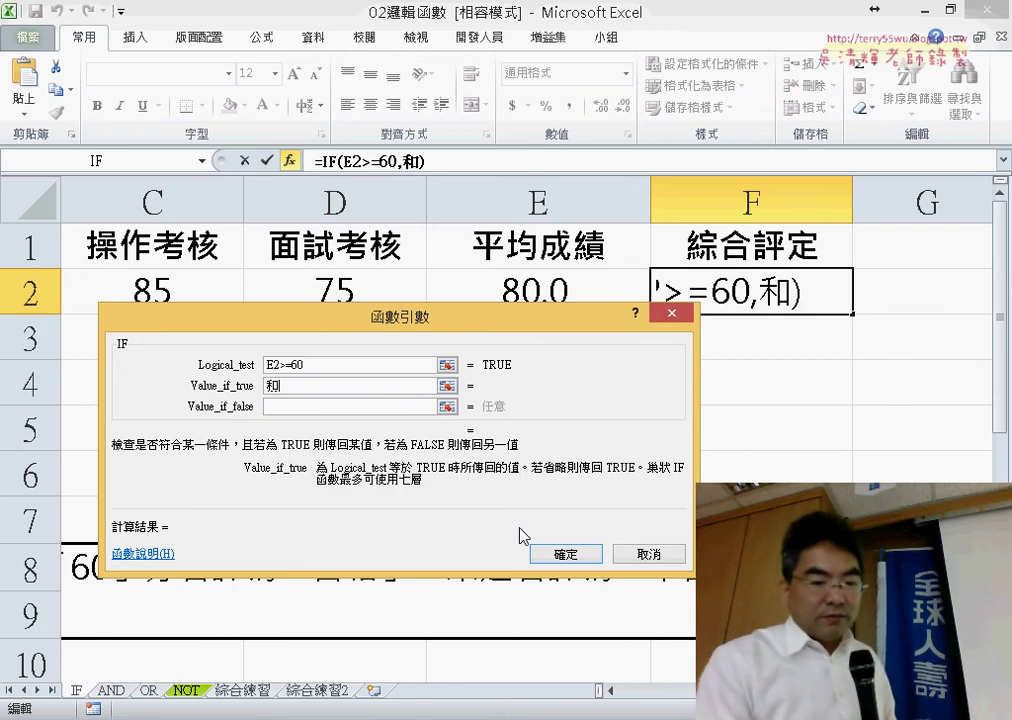
pyautogui.write('格')
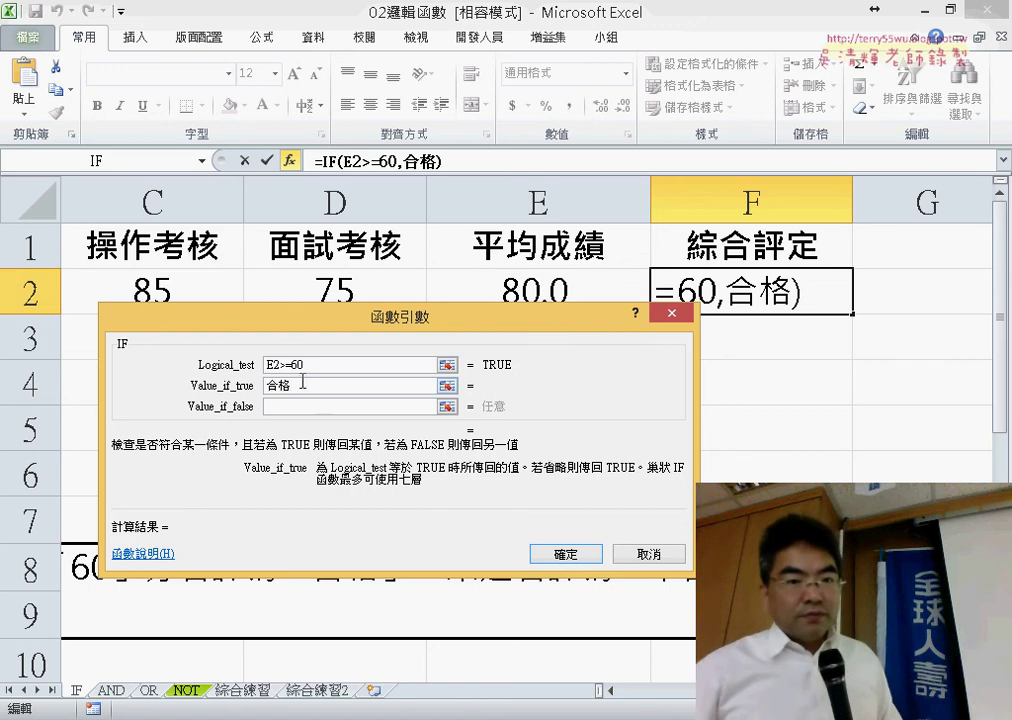
pyautogui.moveTo(302, 382); pyautogui.dragTo(270, 402)
pyautogui.rightClick(268, 388)
pyautogui.click(296, 418)
# Step: Make 不合格 the false result and confirm =IF(E2>=60,"合格","不合格")
pyautogui.click(332, 407)
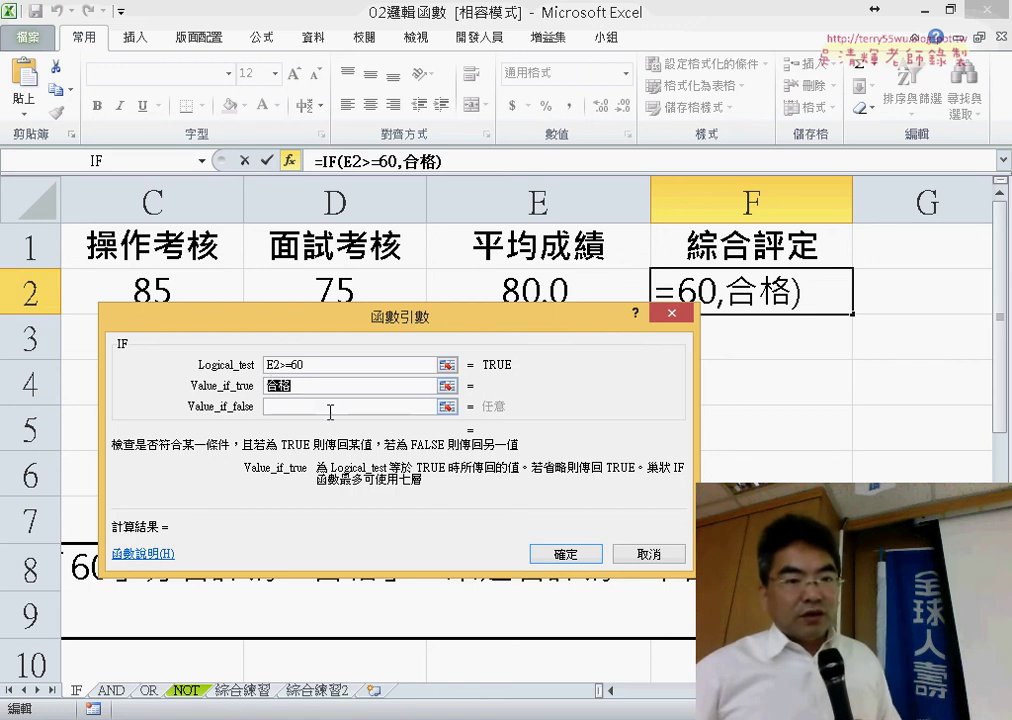
pyautogui.rightClick(333, 405)
pyautogui.click(345, 461)
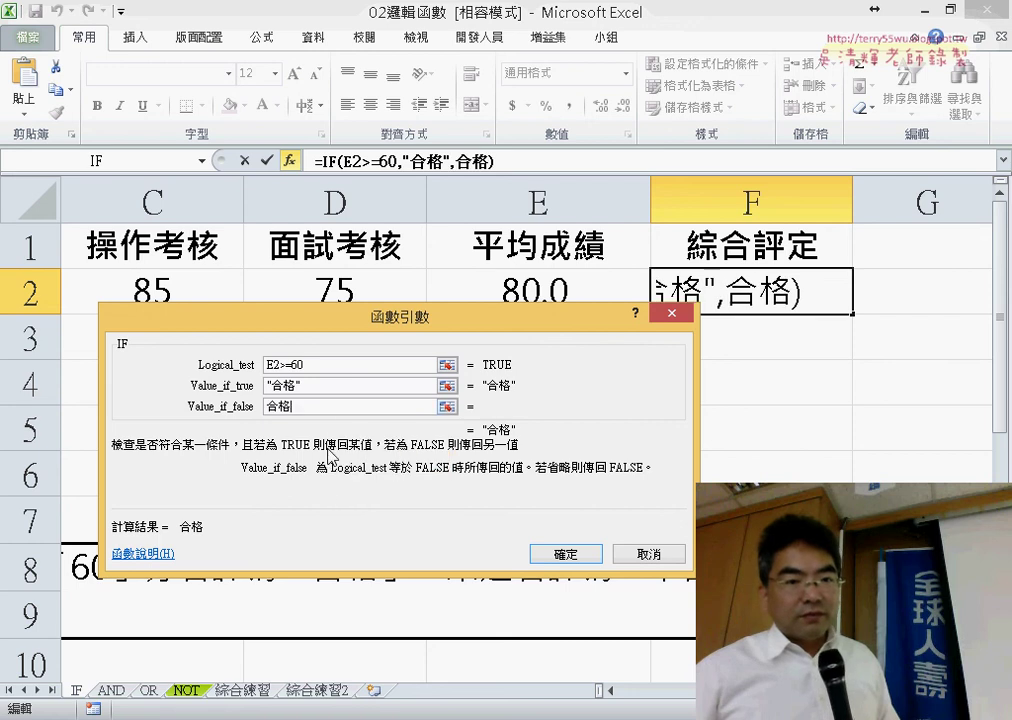
pyautogui.click(267, 406)
pyautogui.write('ㄅㄨ')
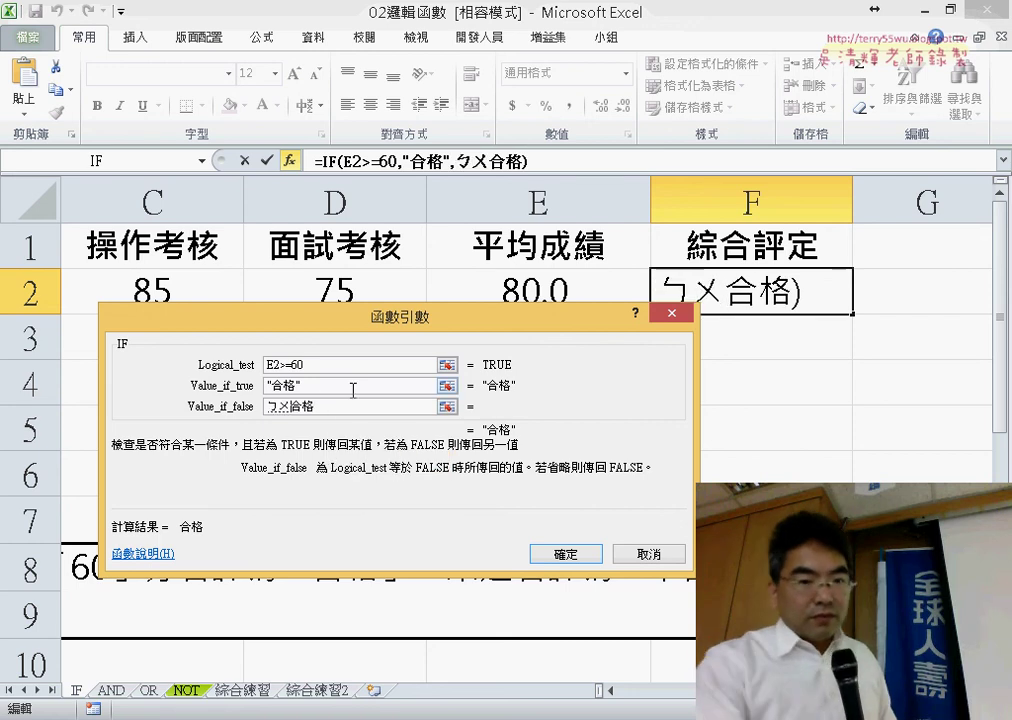
pyautogui.write('不')
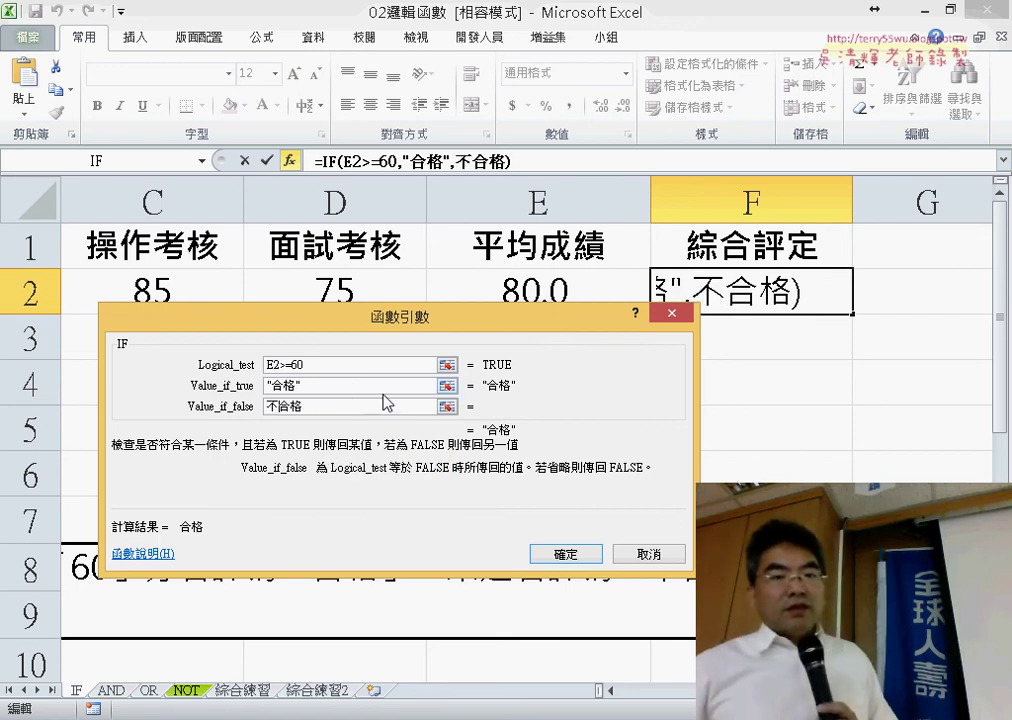
pyautogui.click(384, 366)
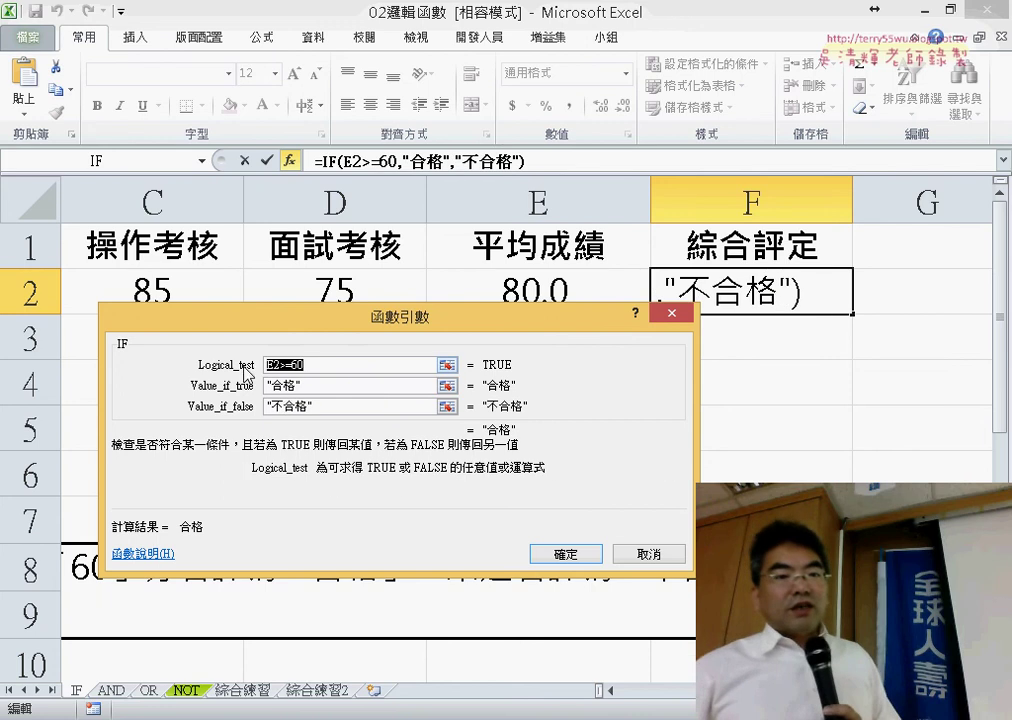
pyautogui.click(565, 558)
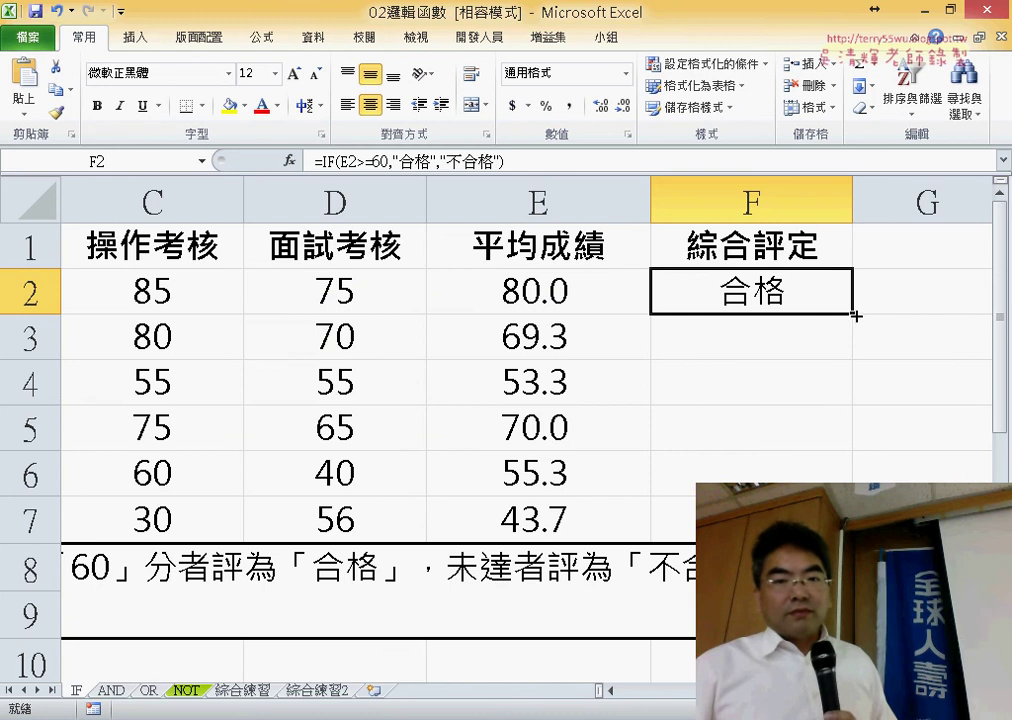
# Step: Fill F2's rating formula down through F7, then select G1 for a new header
pyautogui.moveTo(856, 316); pyautogui.dragTo(852, 520)
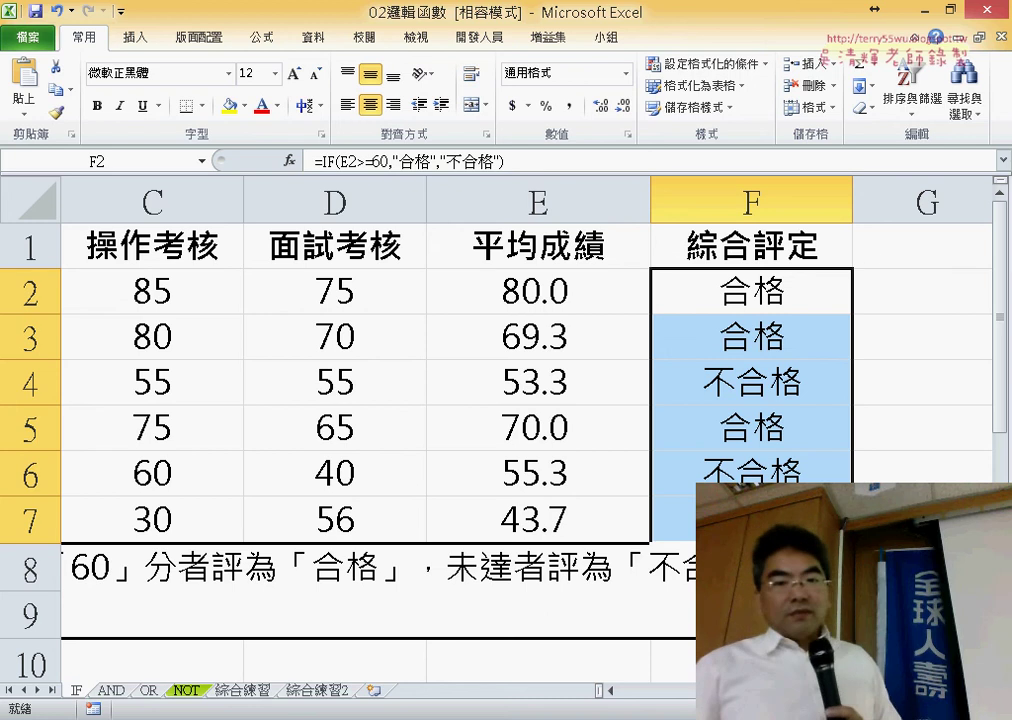
pyautogui.hscroll(1, 500, 400)
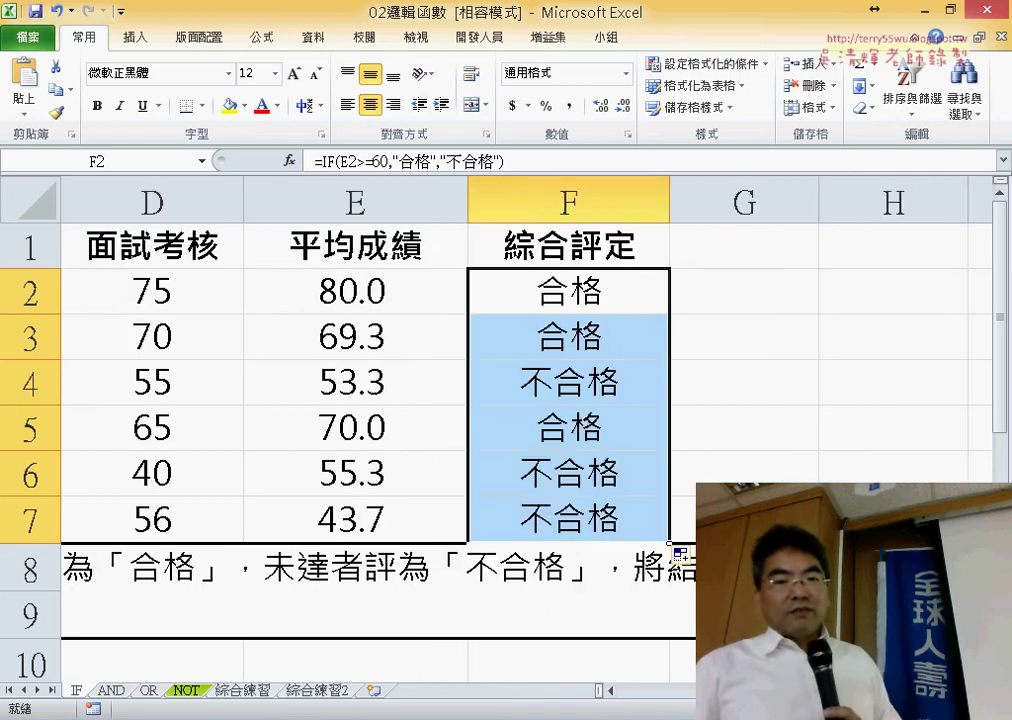
pyautogui.click(767, 243)
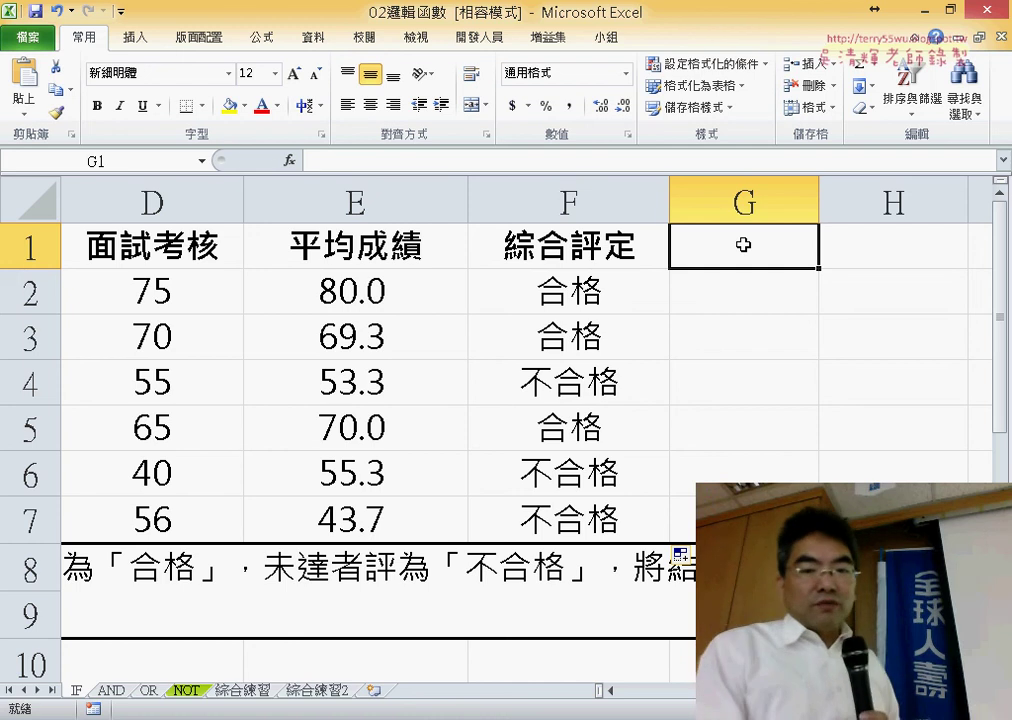
# Step: Type the header 多重 into G1 with the Bopomofo IME and commit it
pyautogui.write('ㄉㄨㄛ')
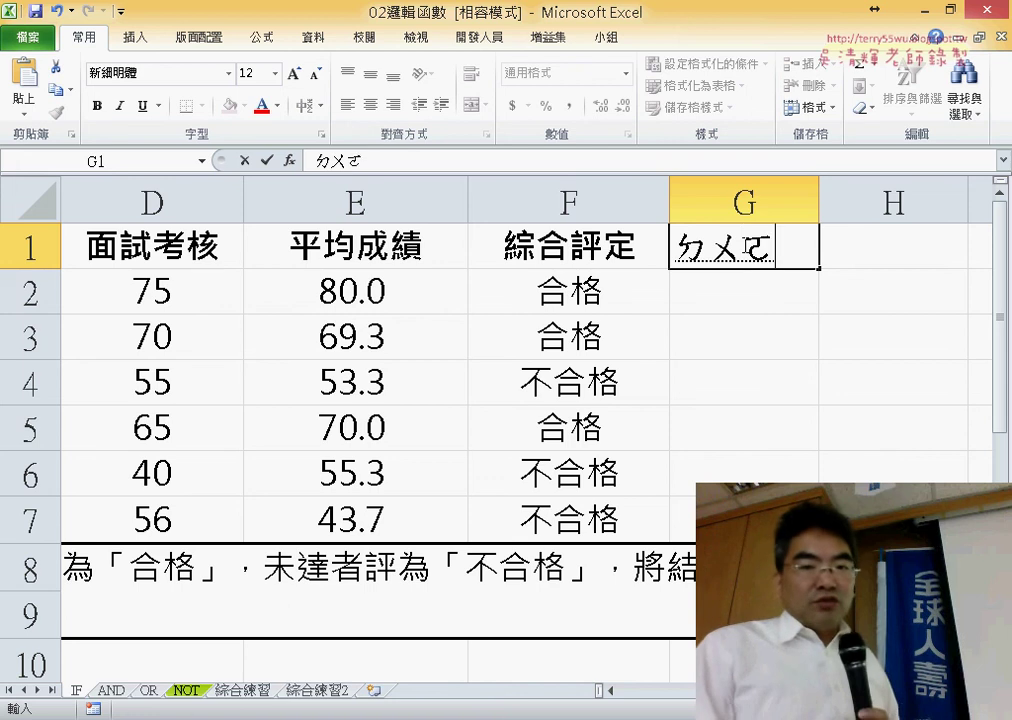
pyautogui.press('space')
pyautogui.write('多ㄔㄨ')
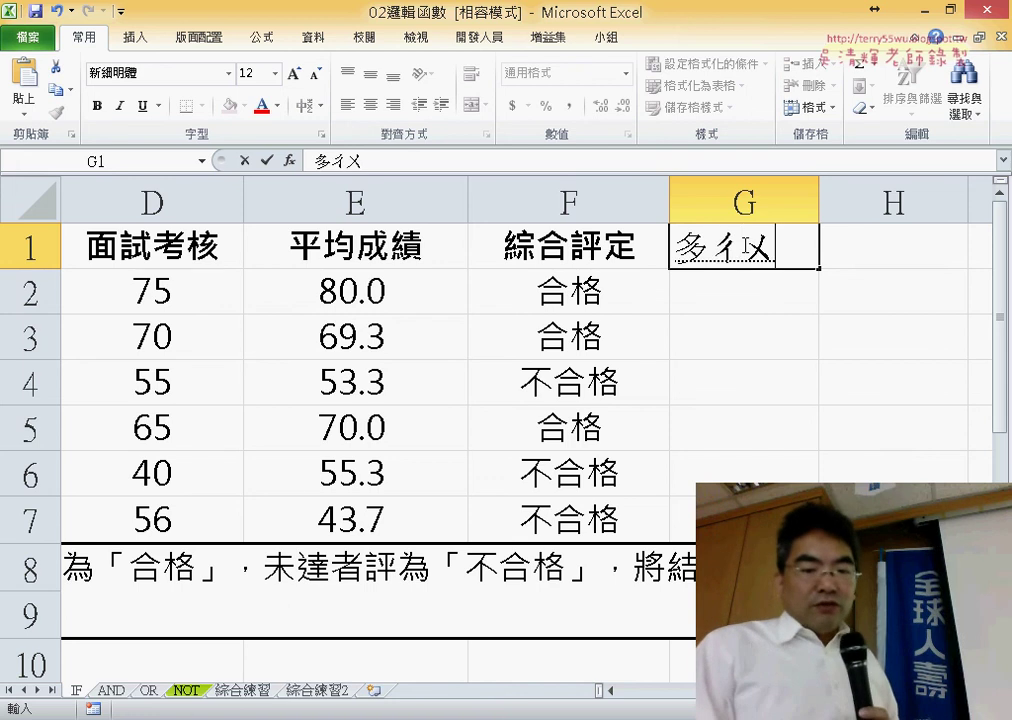
pyautogui.write('ㄥ')
pyautogui.press('space')
pyautogui.press('Return')
pyautogui.press('Return')
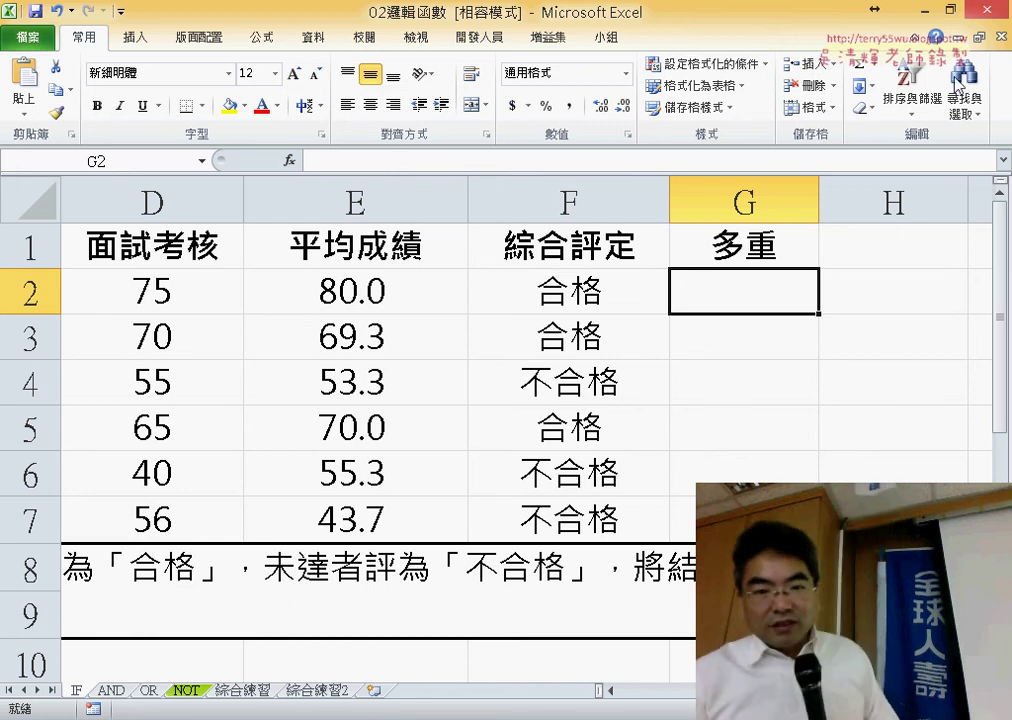
# Step: Review the nested IF grading formula on PowerPoint slide 24, then return to Excel
pyautogui.hotkey('alt', 'Tab')
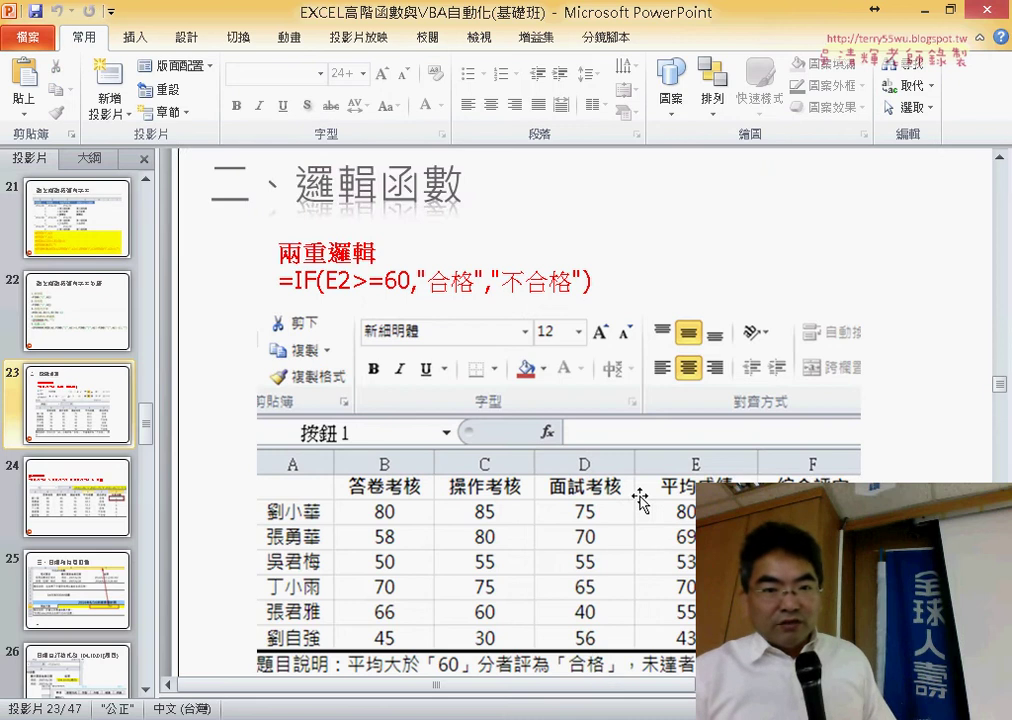
pyautogui.scroll(-3, 650, 470)
pyautogui.scroll(-1, 660, 468)
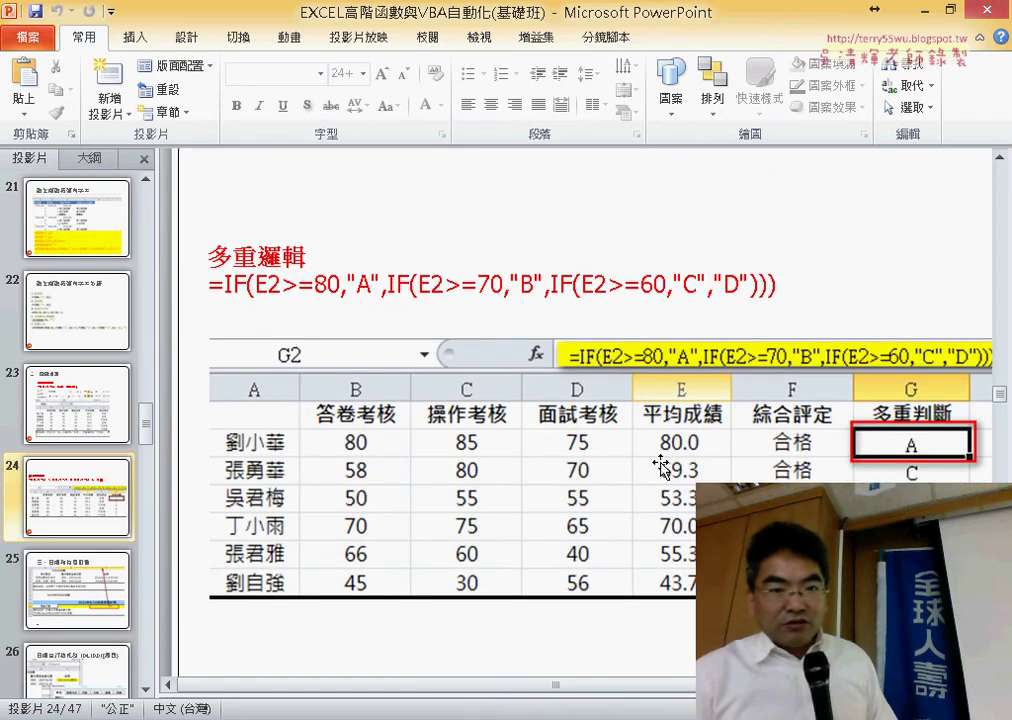
pyautogui.scroll(-2, 660, 465)
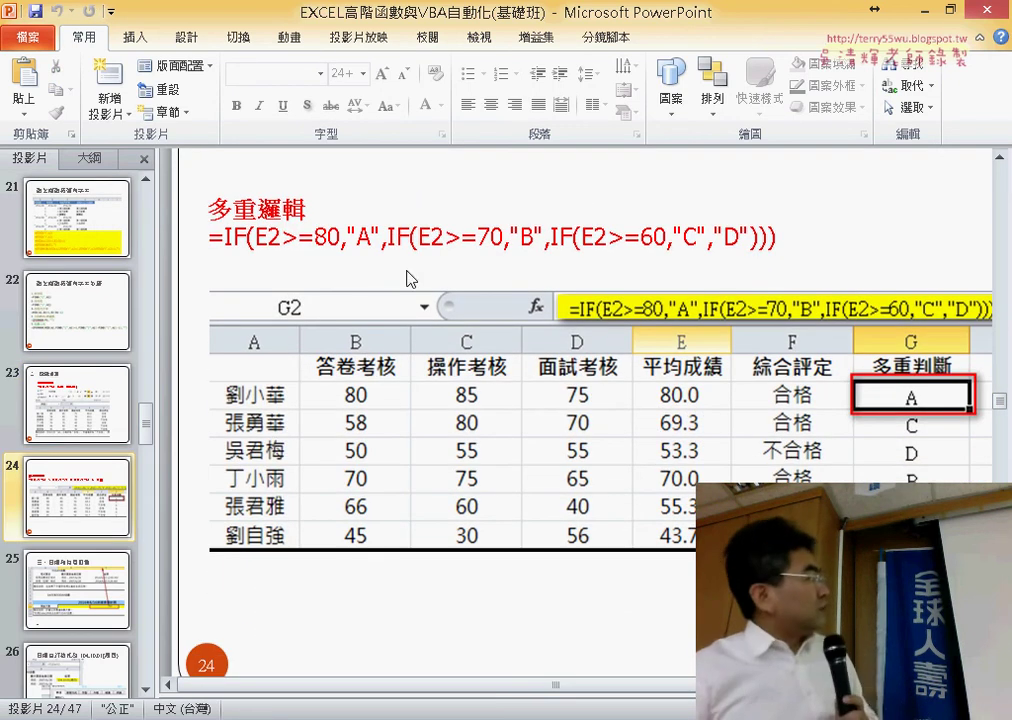
pyautogui.moveTo(213, 237); pyautogui.dragTo(806, 238)
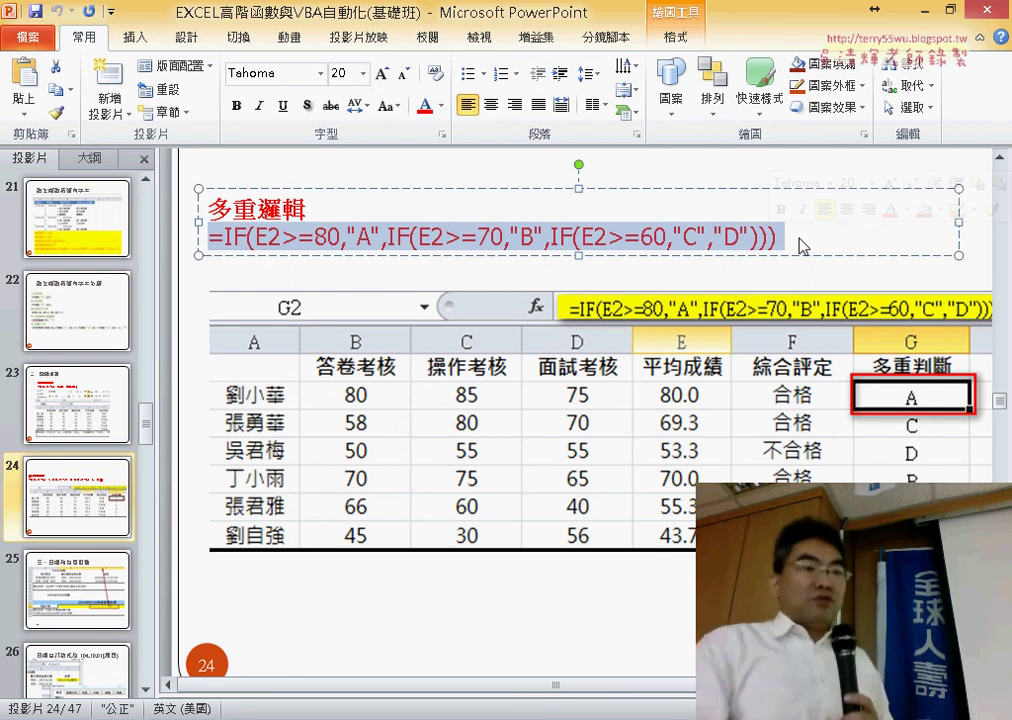
pyautogui.press('Escape')
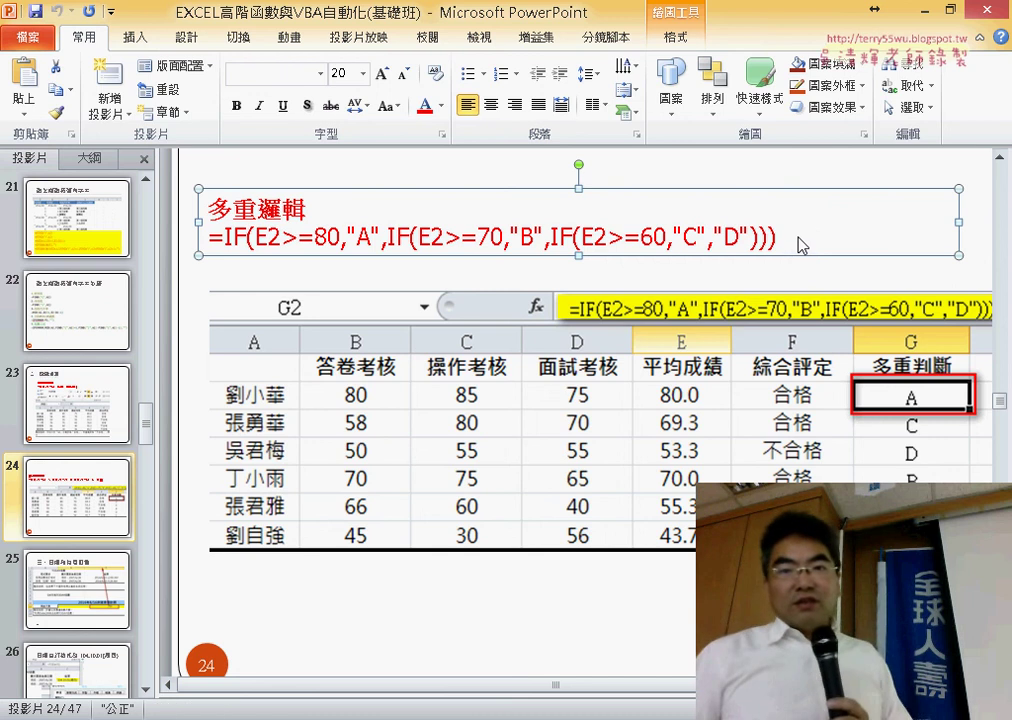
pyautogui.click(921, 12)
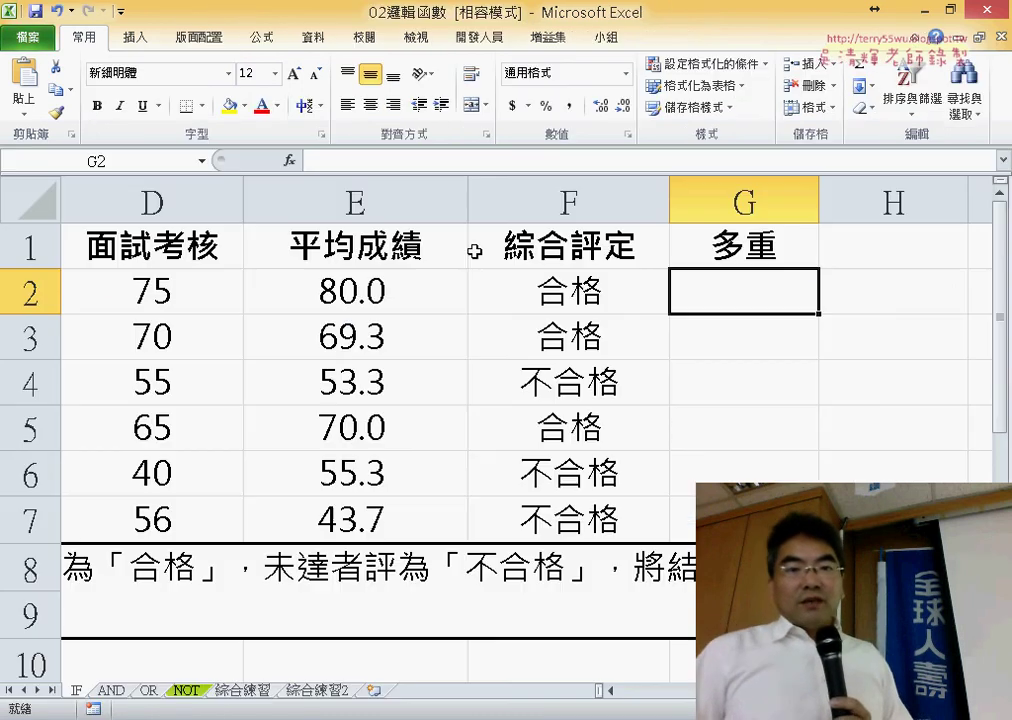
# Step: Start an IF function in G2 from the function picker
pyautogui.click(407, 161)
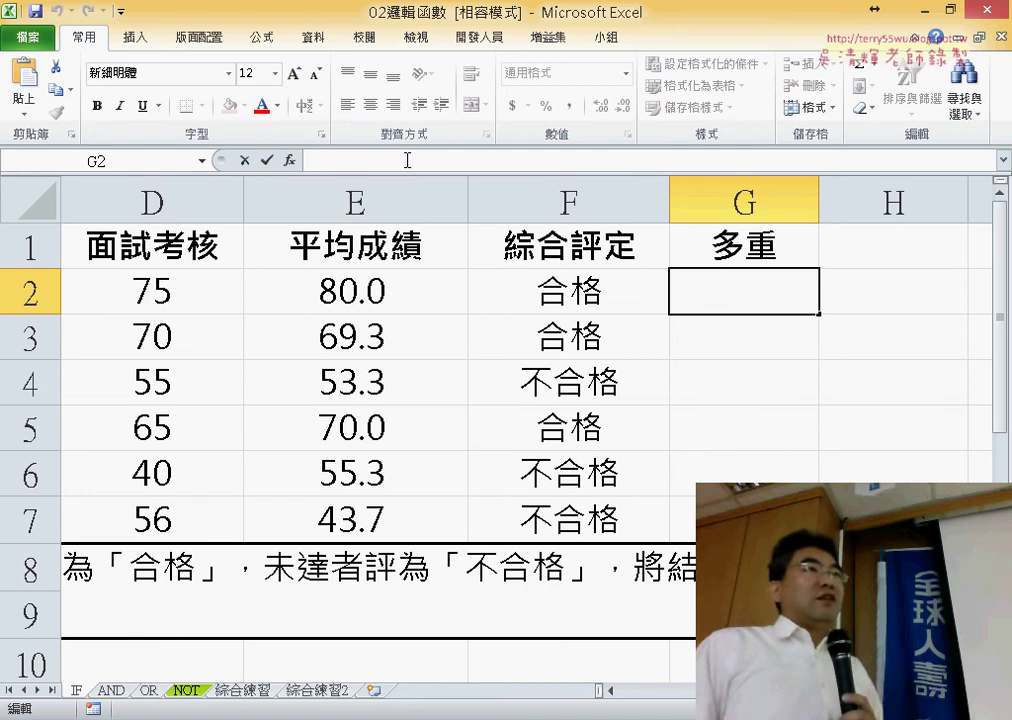
pyautogui.click(289, 160)
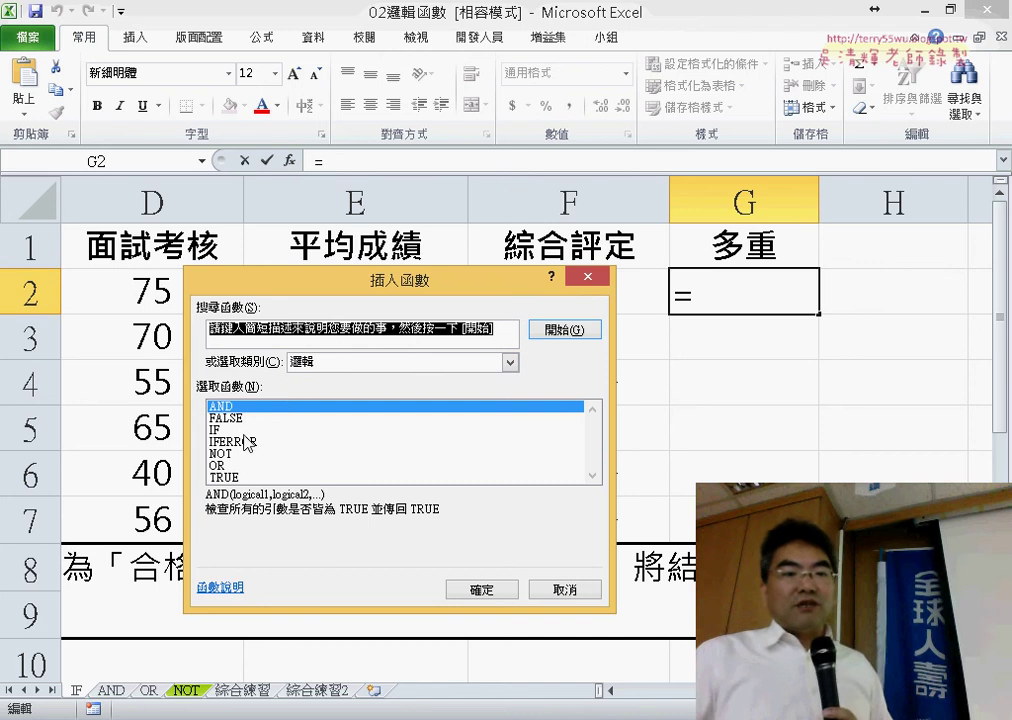
pyautogui.doubleClick(247, 430)
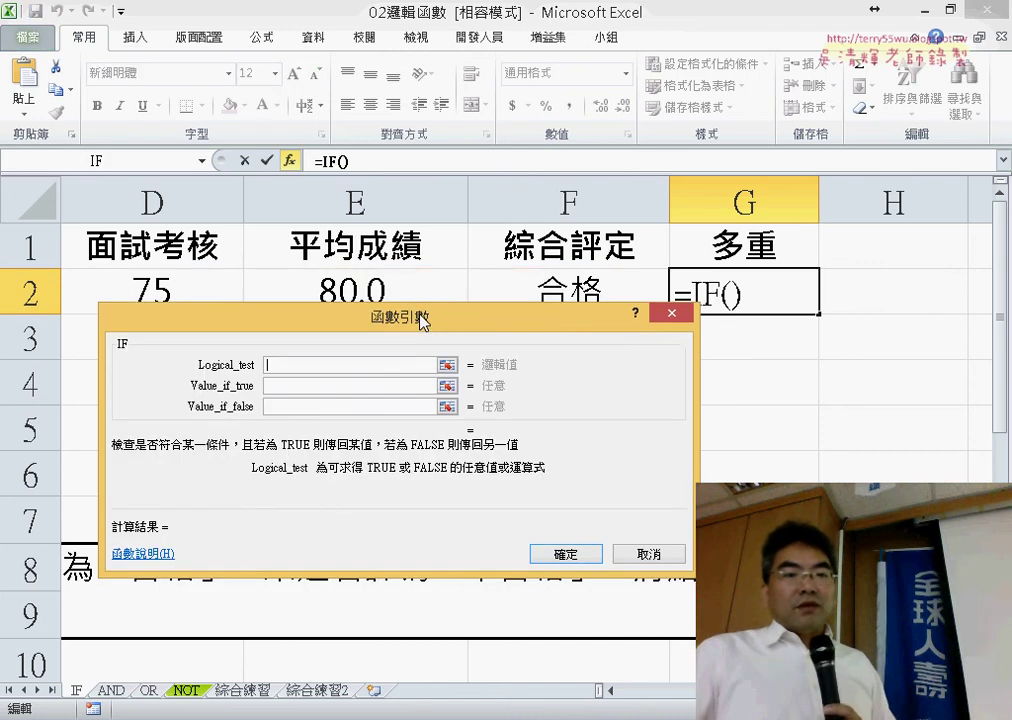
pyautogui.moveTo(421, 320); pyautogui.dragTo(514, 350)
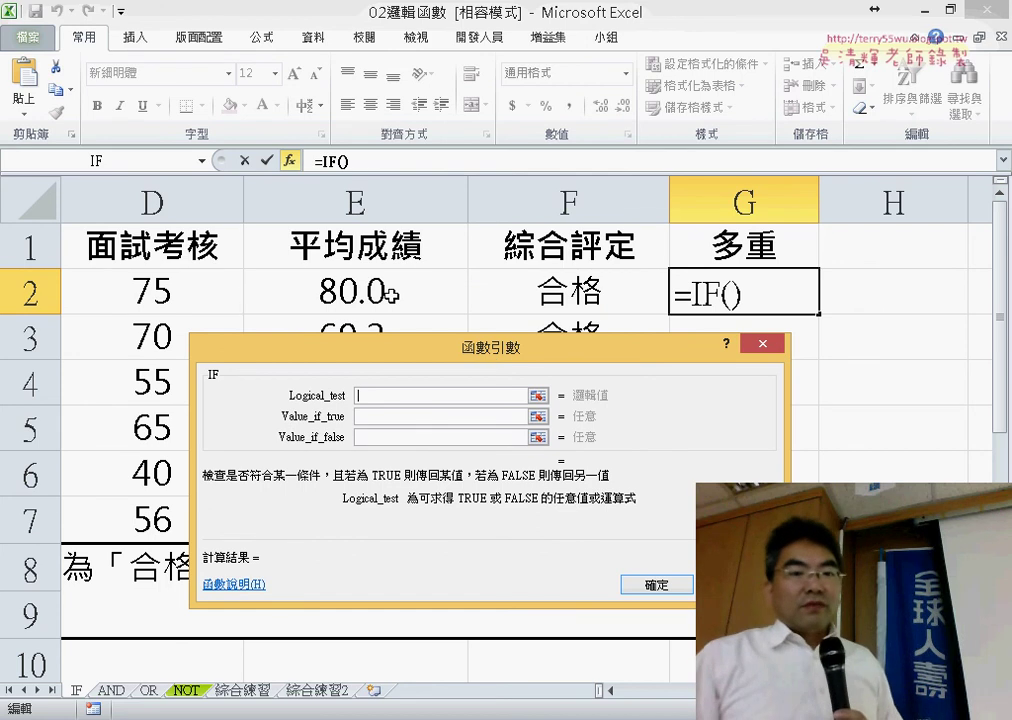
# Step: Set G2's IF condition to E2>=80 with "A" as the true result
pyautogui.click(405, 291)
pyautogui.write('>')
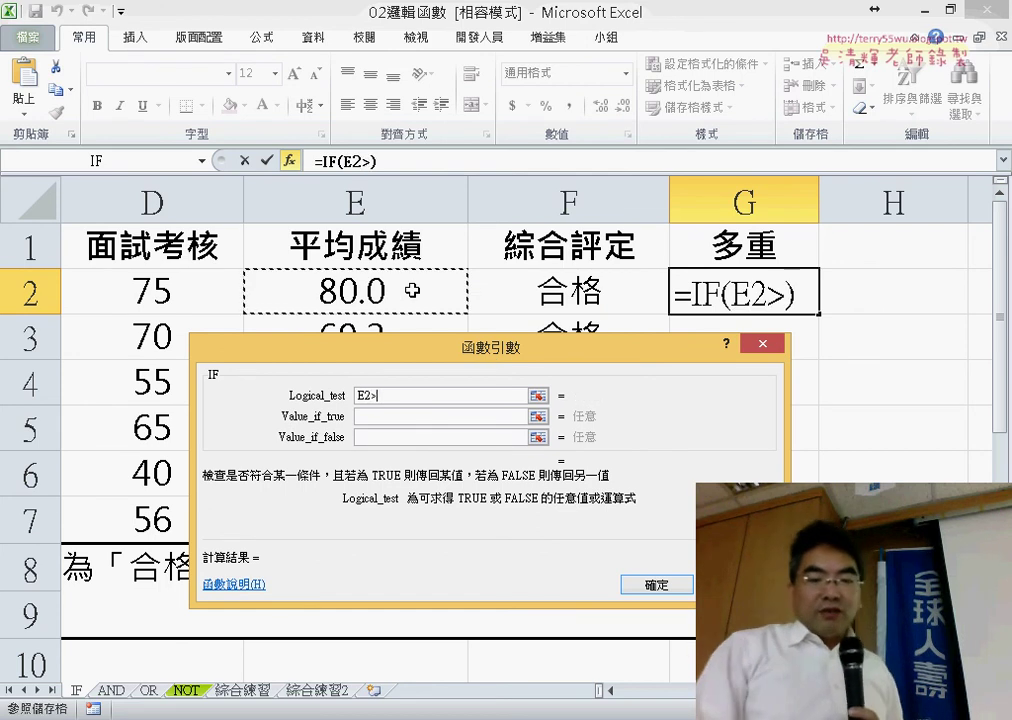
pyautogui.write('儿')
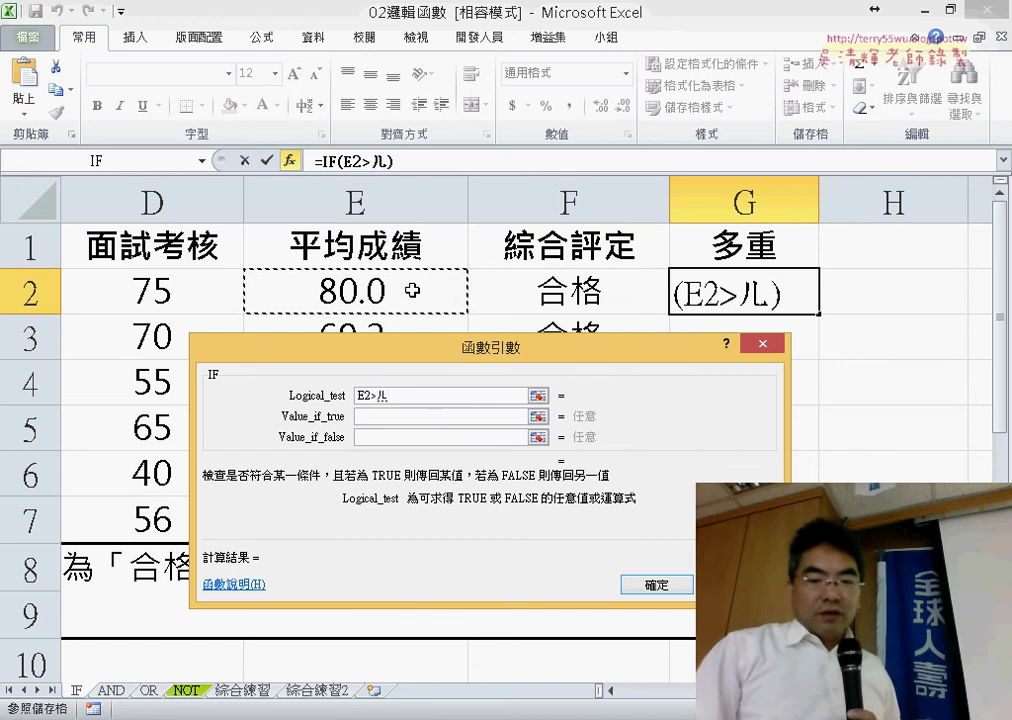
pyautogui.press('BackSpace')
pyautogui.write('=8')
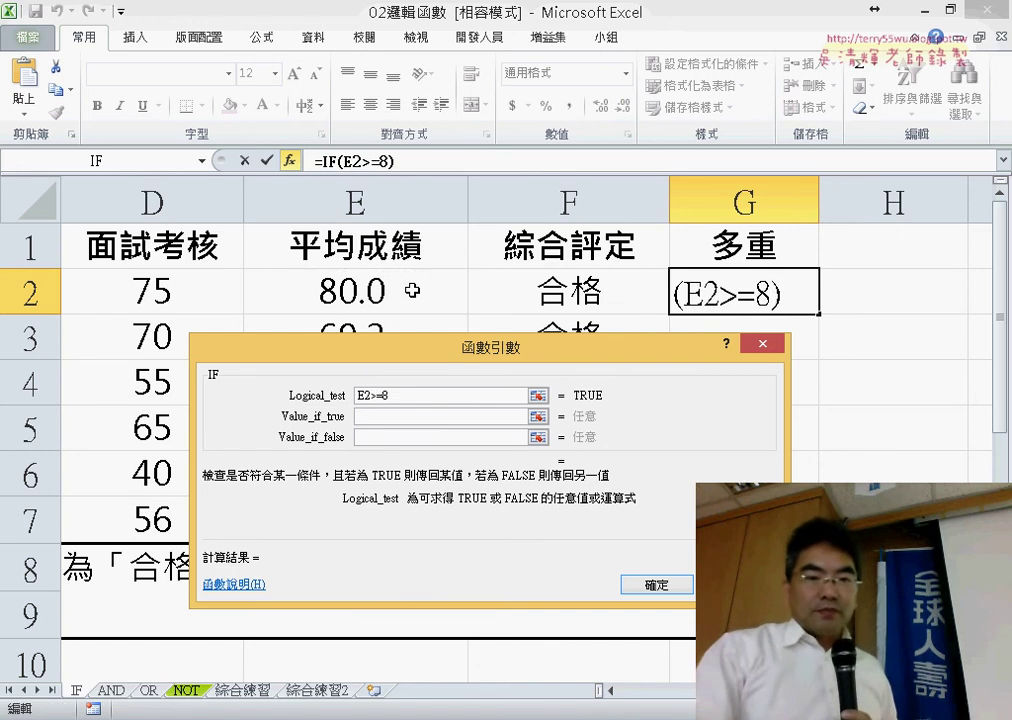
pyautogui.write('0')
pyautogui.press('Tab')
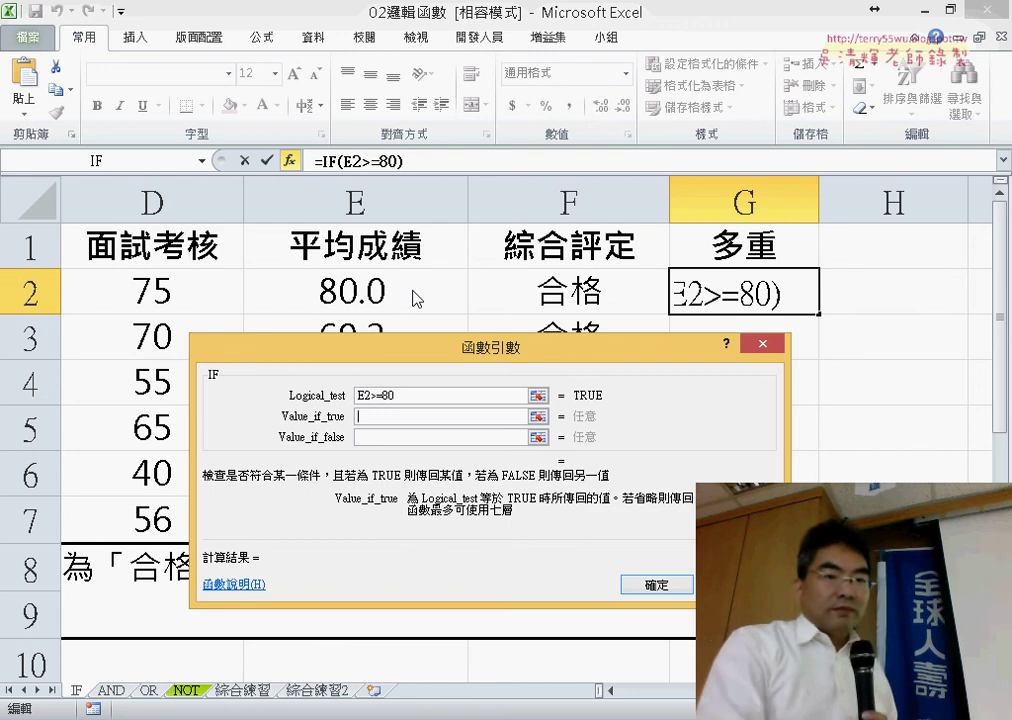
pyautogui.write('A')
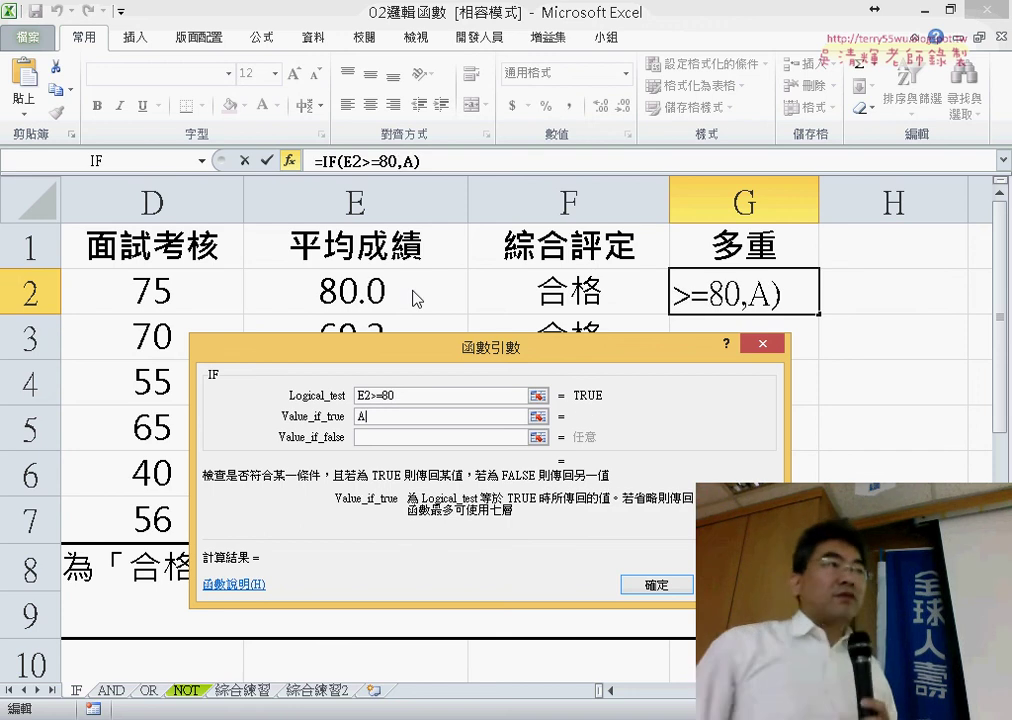
# Step: Put the cursor in the false argument to nest another function there
pyautogui.click(372, 437)
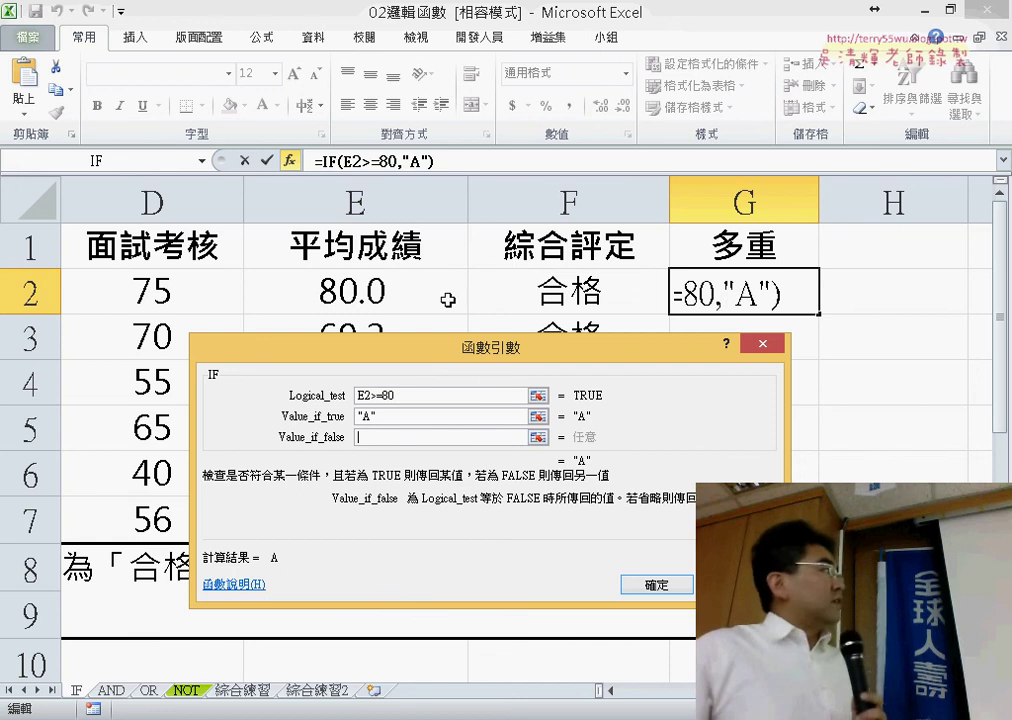
pyautogui.moveTo(428, 370); pyautogui.dragTo(398, 159)
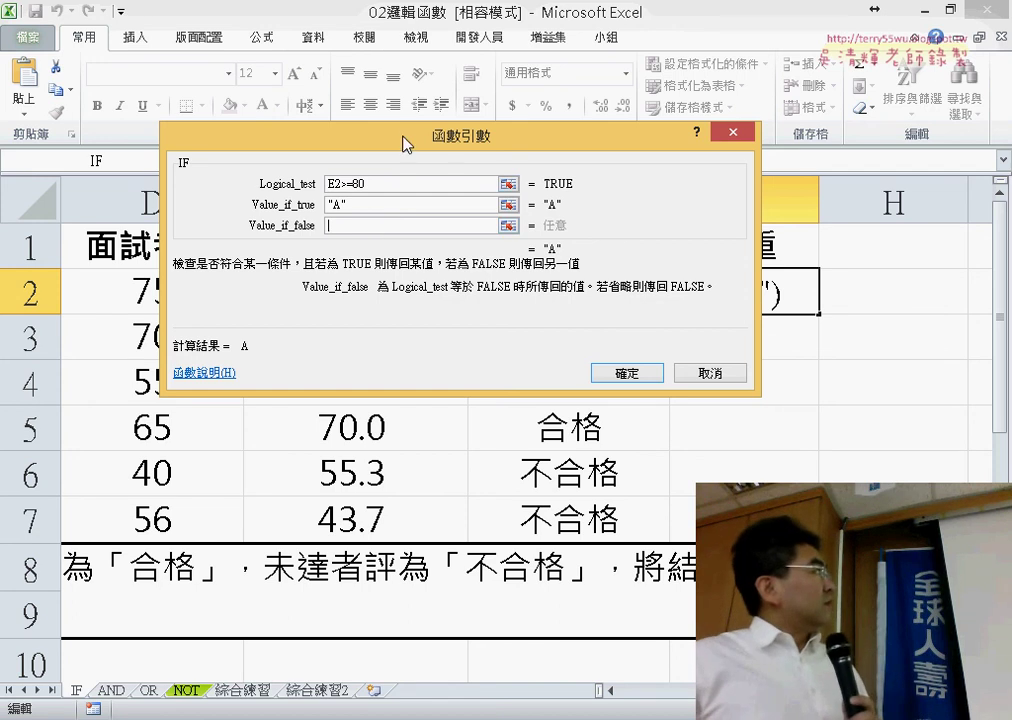
pyautogui.moveTo(405, 144); pyautogui.dragTo(285, 212)
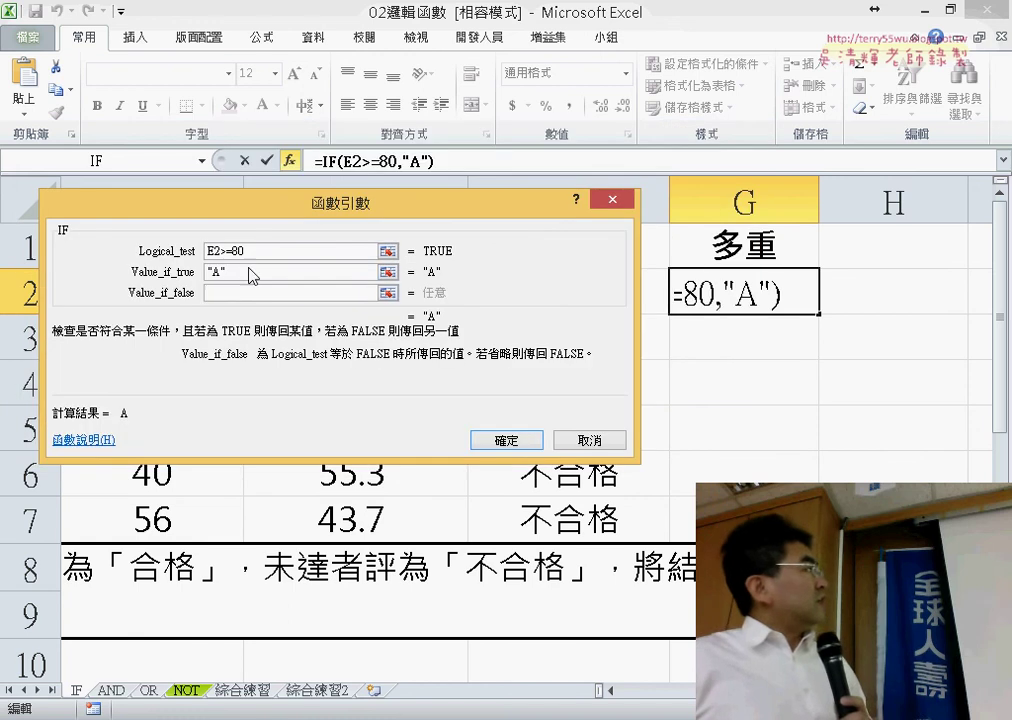
pyautogui.click(225, 293)
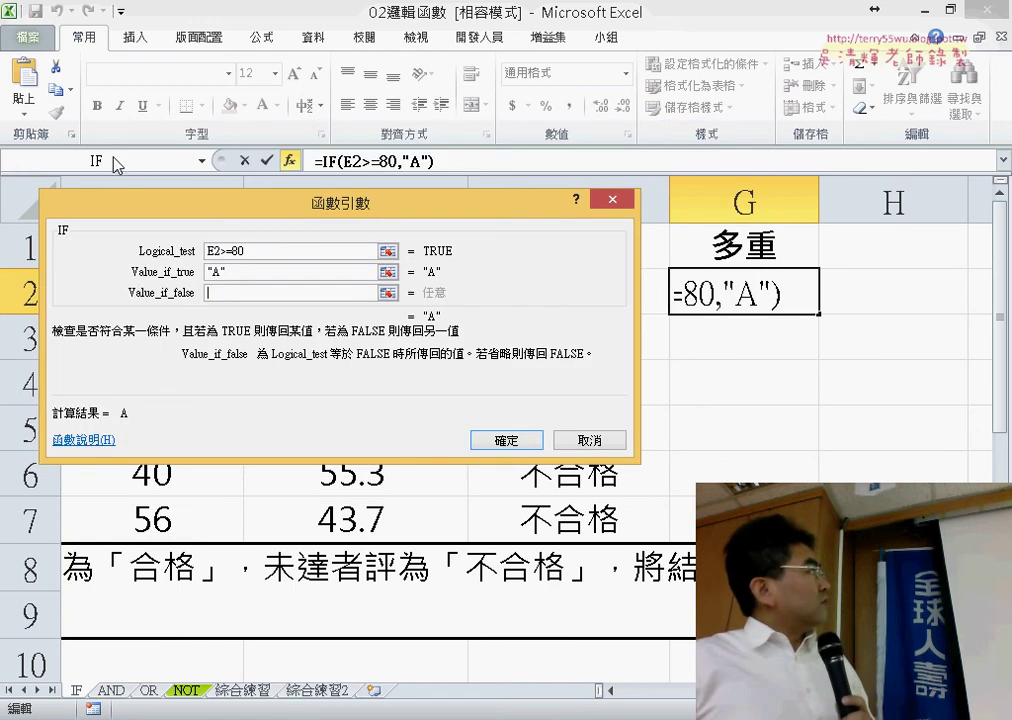
pyautogui.click(200, 161)
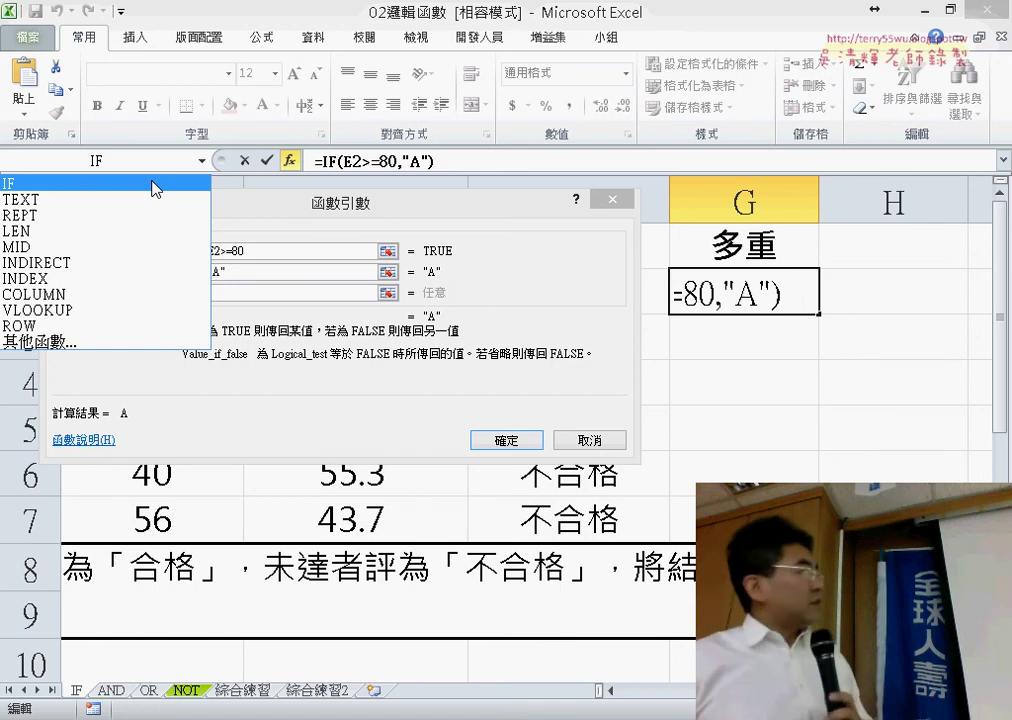
# Step: Nest a second IF as the false branch, testing E2>=70 and returning "B"
pyautogui.click(155, 184)
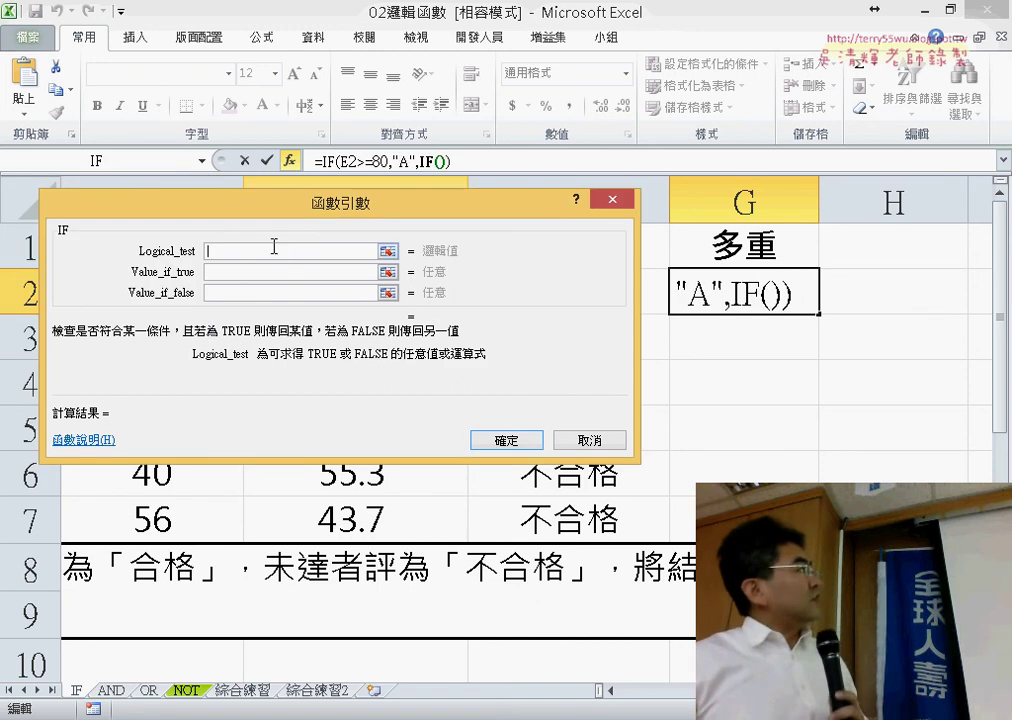
pyautogui.moveTo(315, 212); pyautogui.dragTo(312, 299)
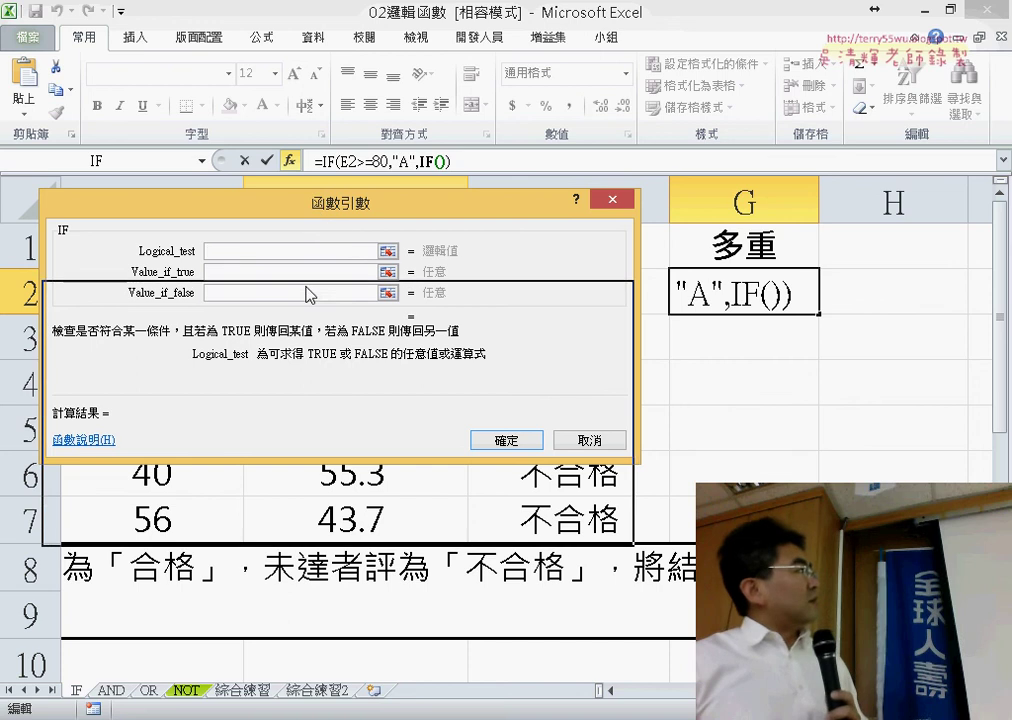
pyautogui.moveTo(432, 314); pyautogui.dragTo(420, 354)
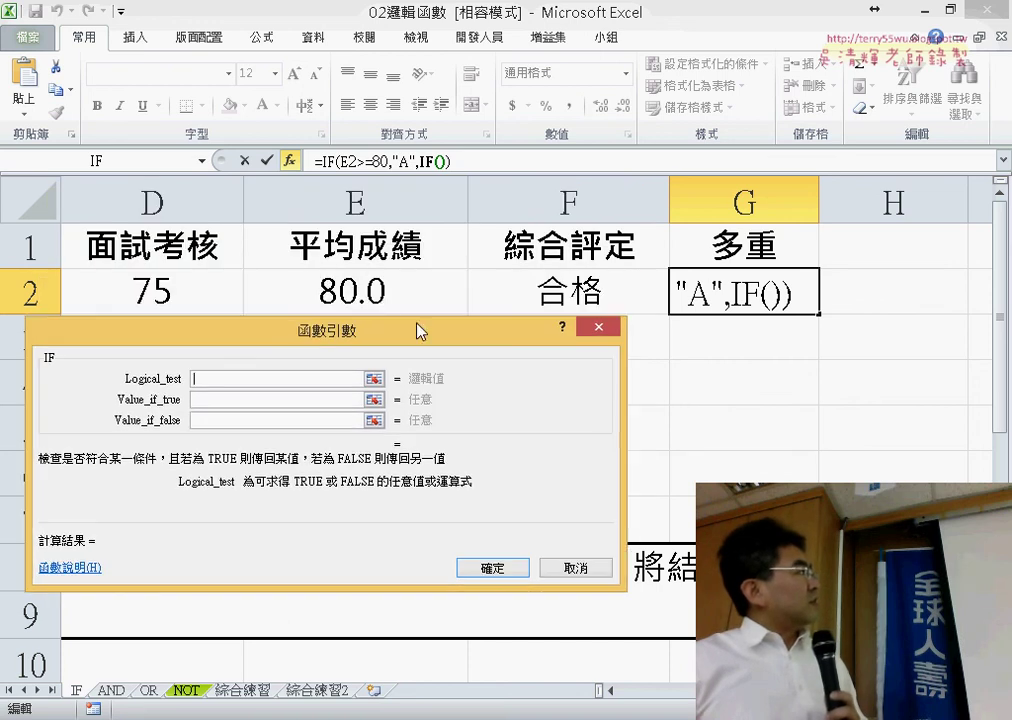
pyautogui.click(368, 280)
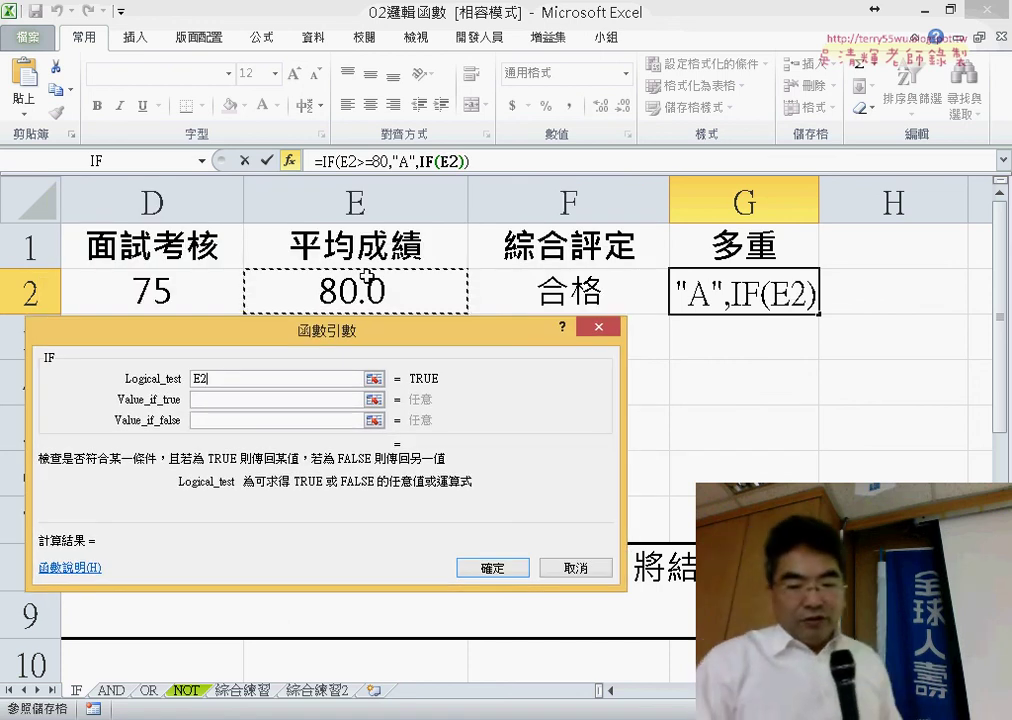
pyautogui.write('>=')
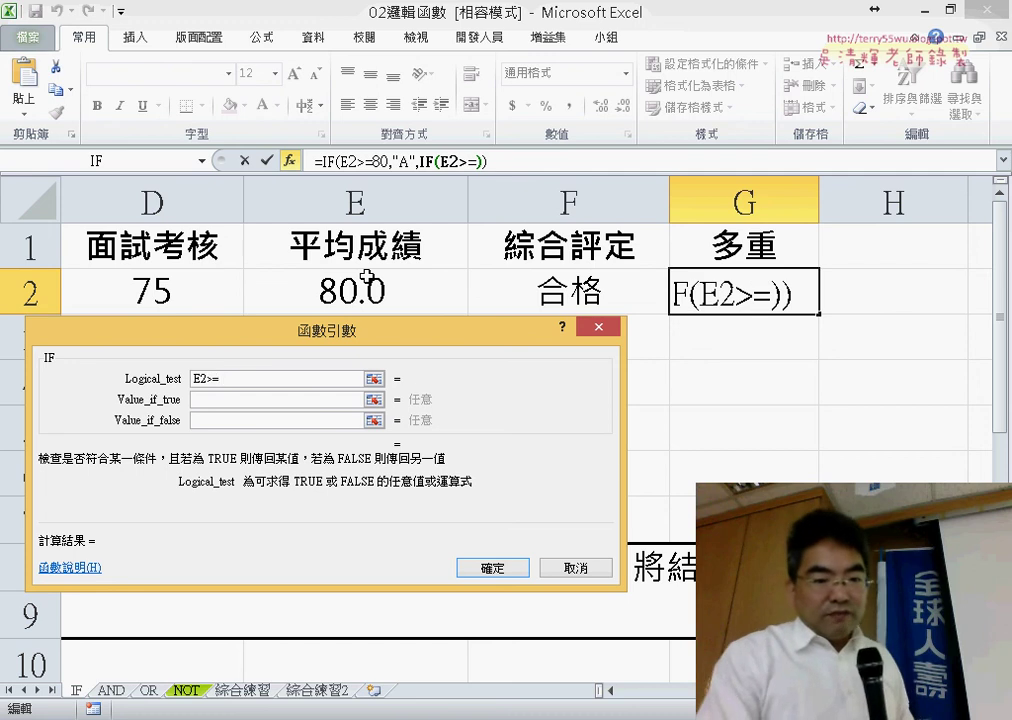
pyautogui.write('70')
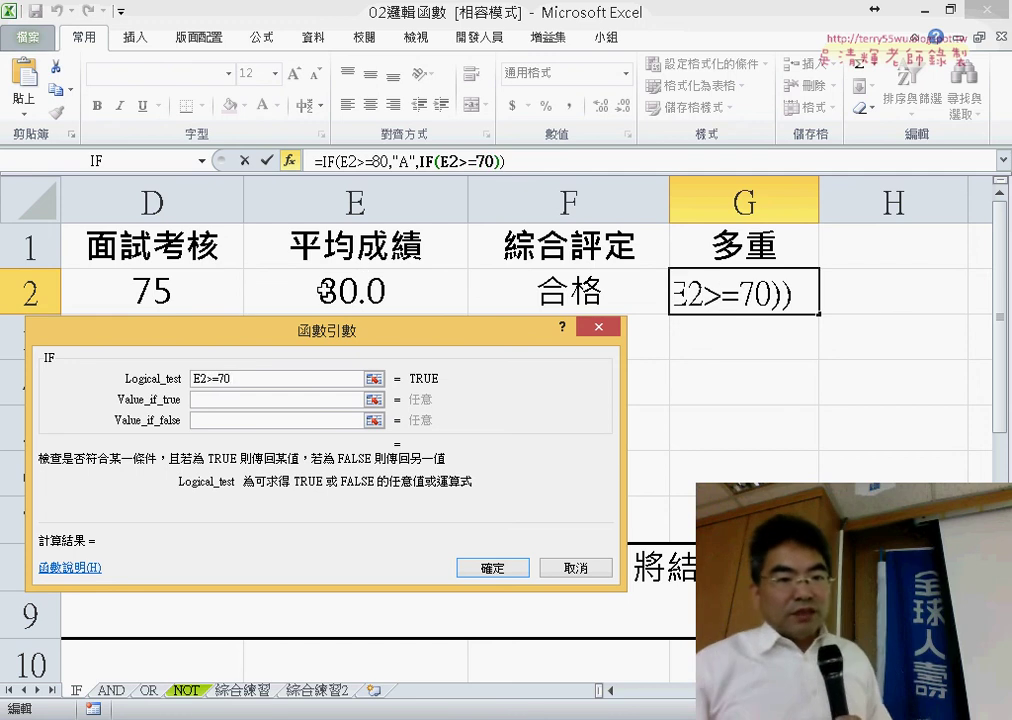
pyautogui.click(258, 400)
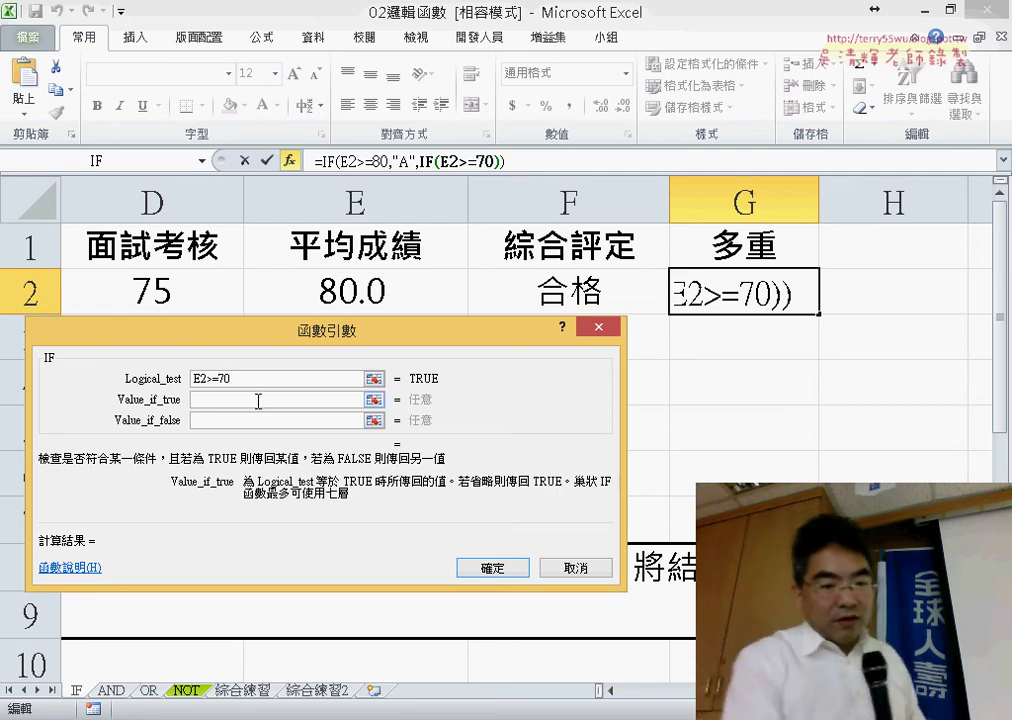
pyautogui.write('B')
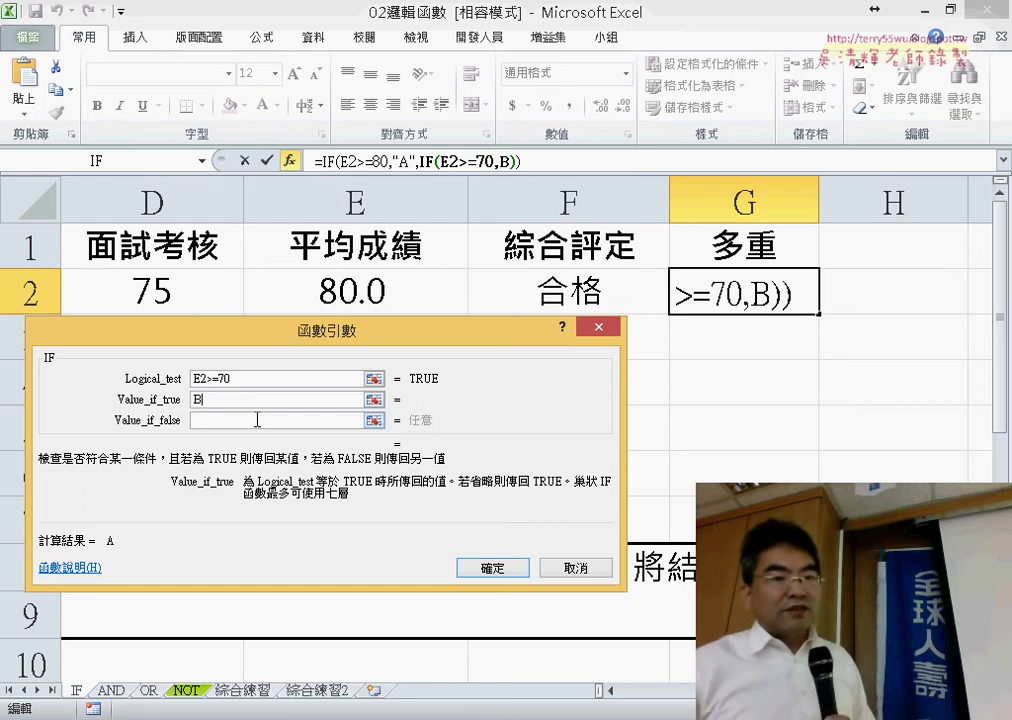
pyautogui.click(257, 420)
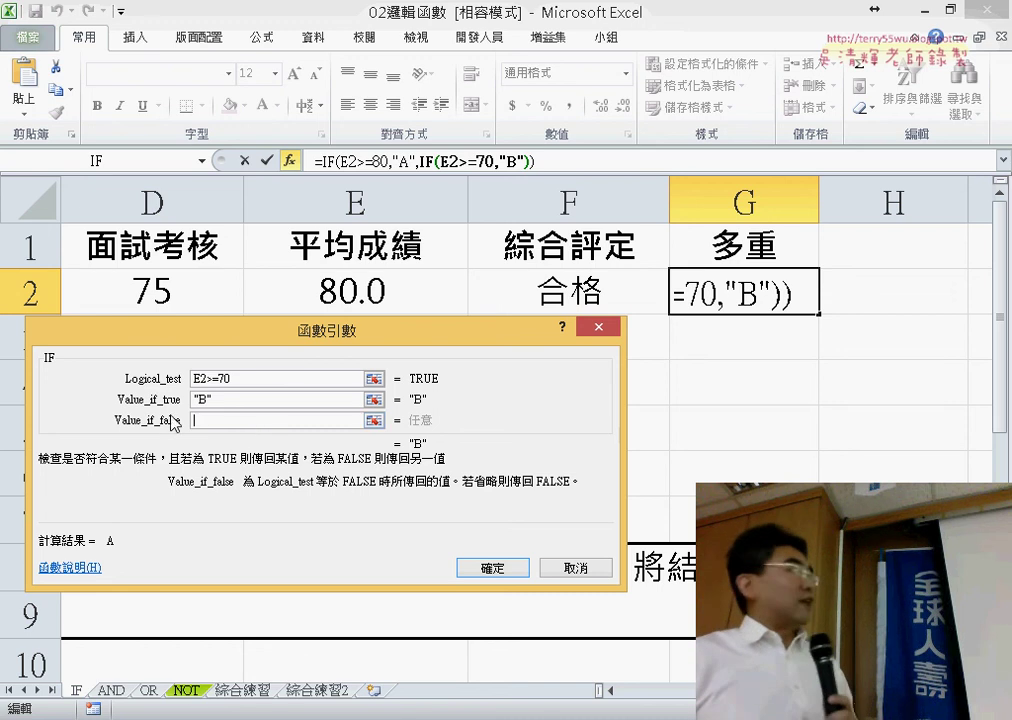
# Step: Nest a third IF as the below-70 result, testing E2>=60
pyautogui.click(203, 161)
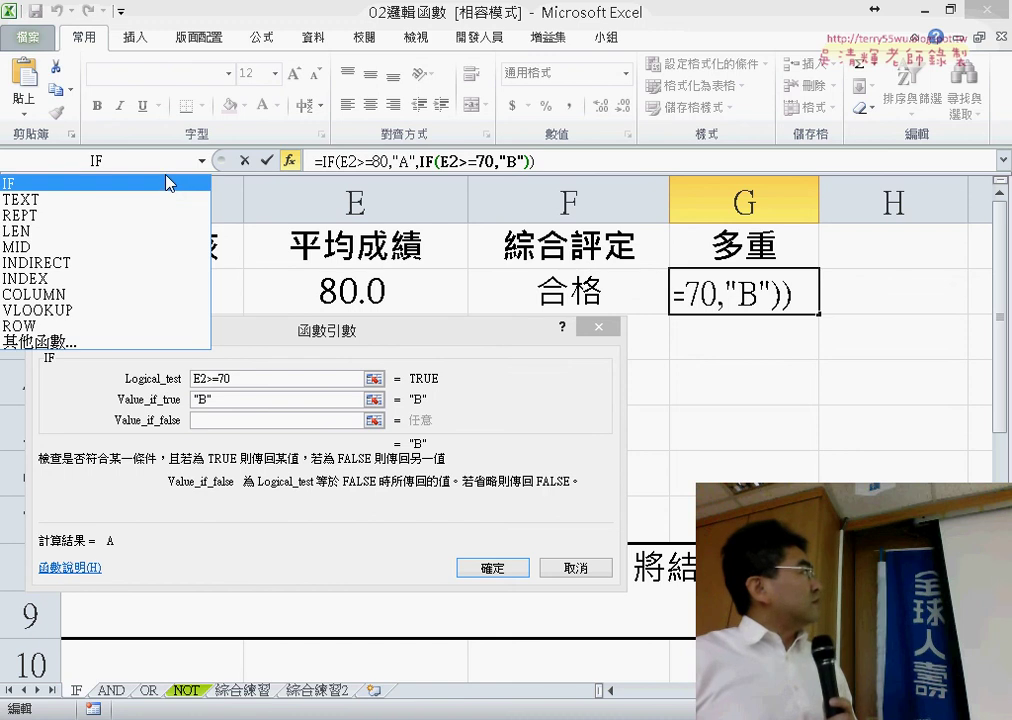
pyautogui.click(170, 185)
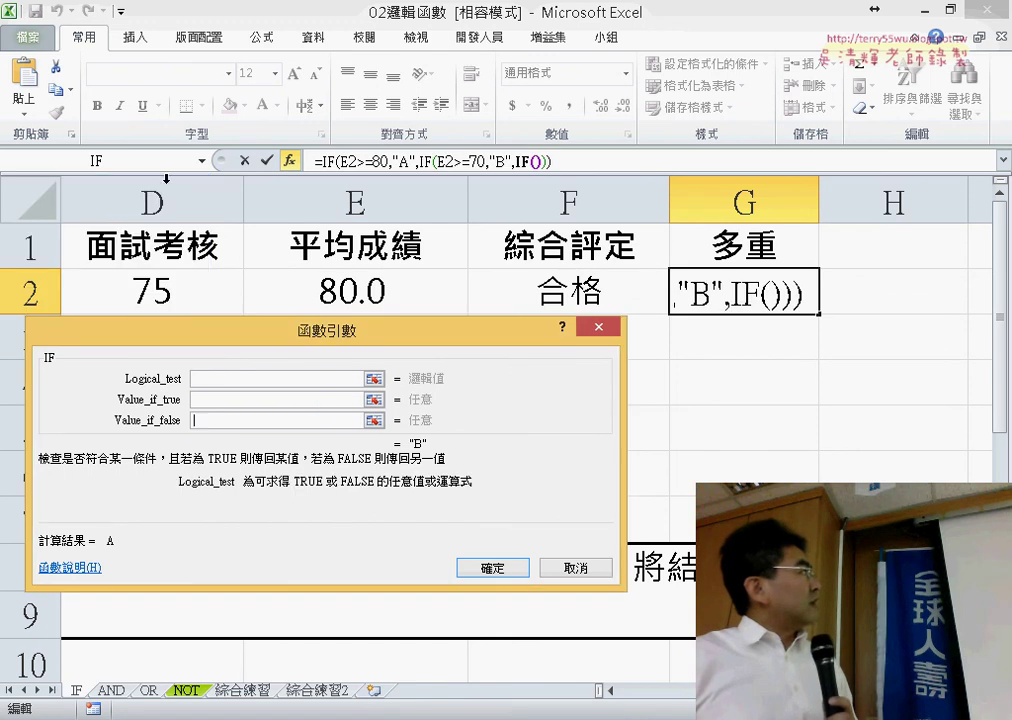
pyautogui.click(385, 291)
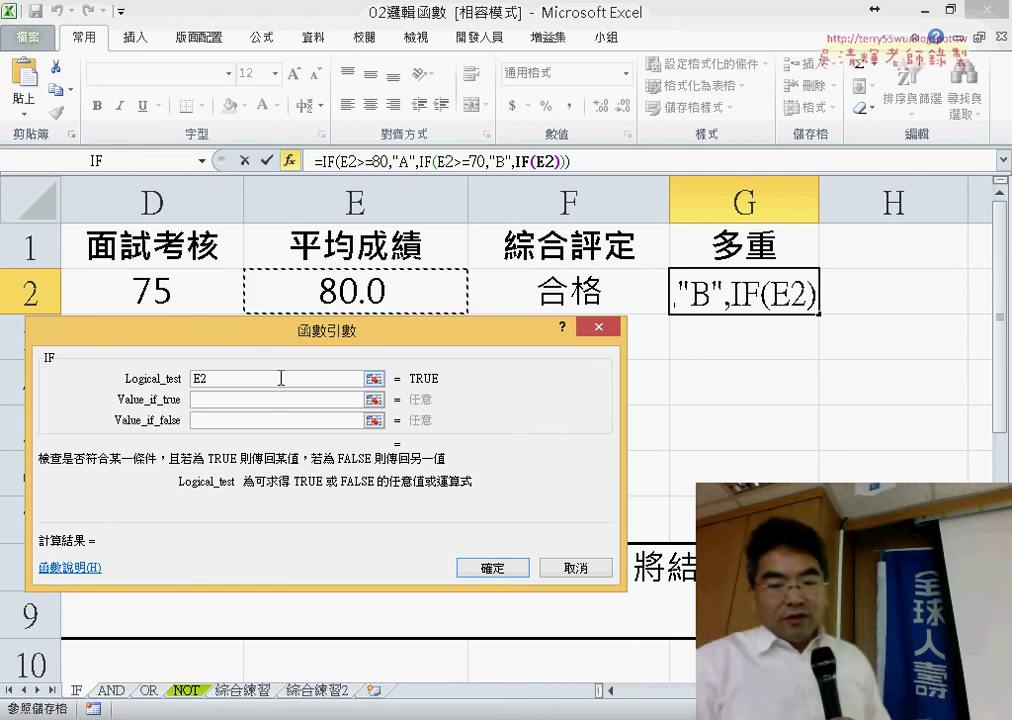
pyautogui.write('>=')
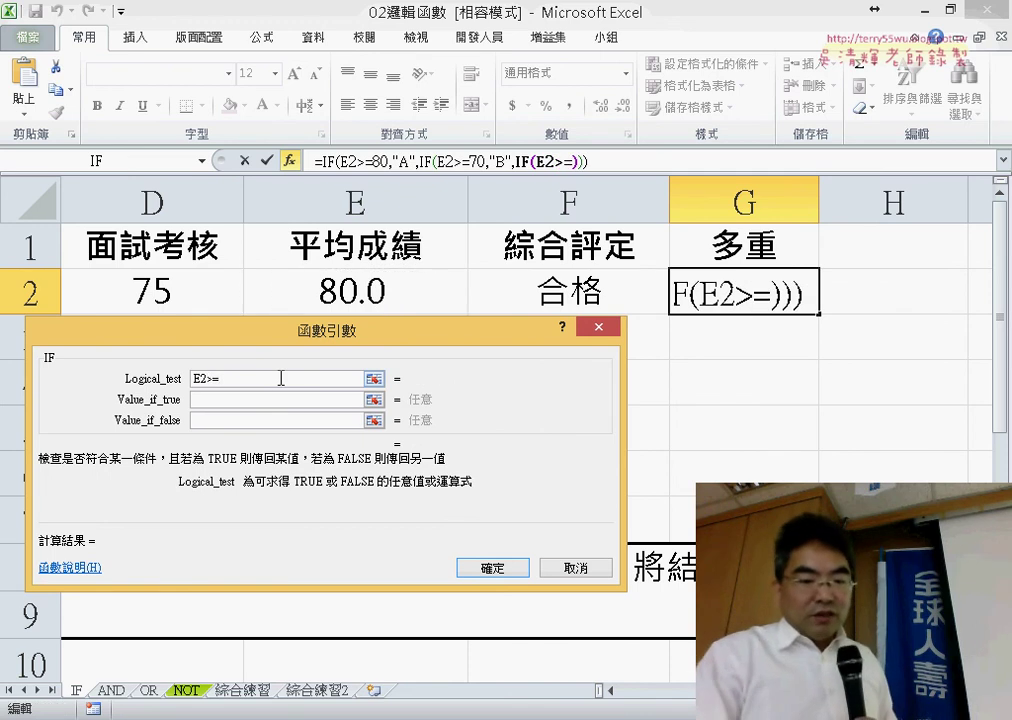
pyautogui.write('60')
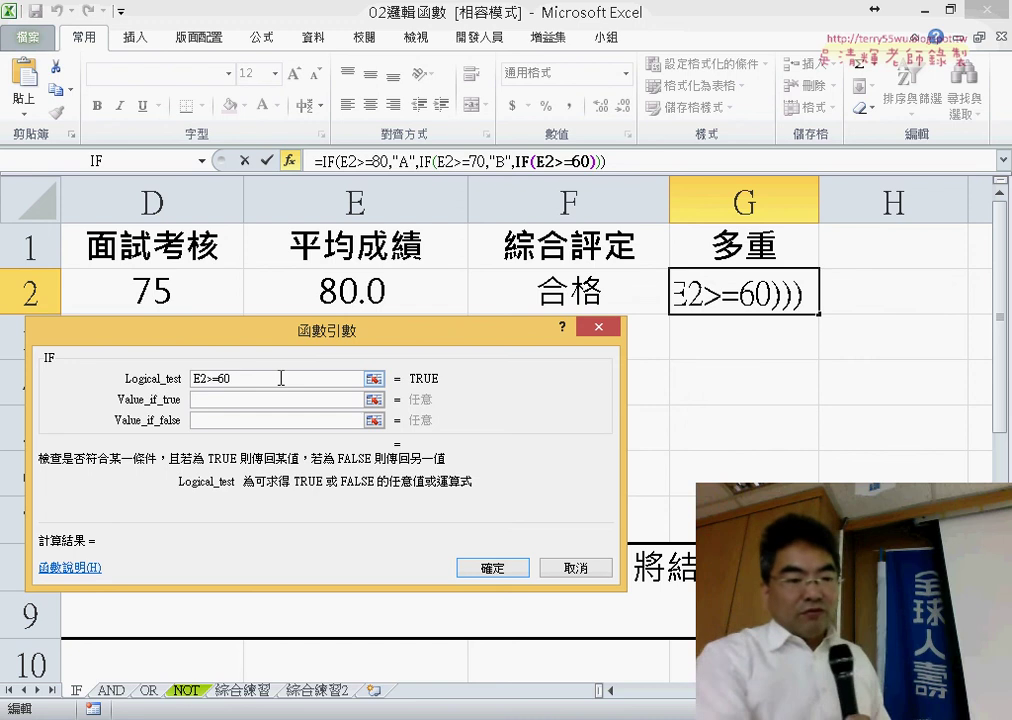
pyautogui.press('Tab')
# Step: Give the innermost IF the grades "C" and "D" and finish G2's formula, which shows A
pyautogui.write('C')
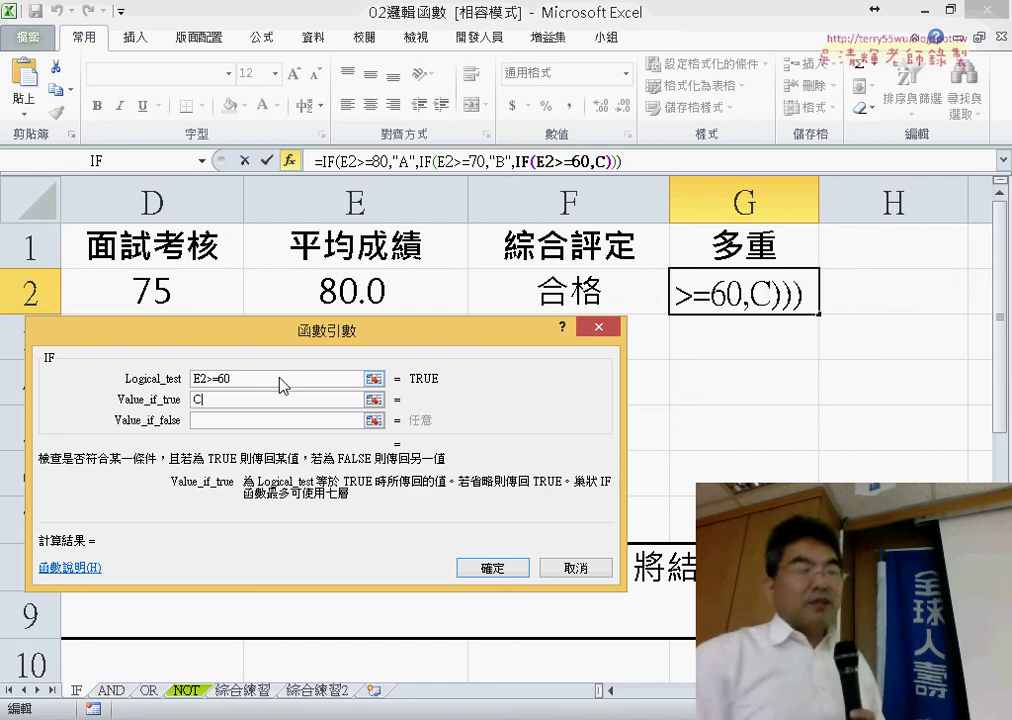
pyautogui.press('Tab')
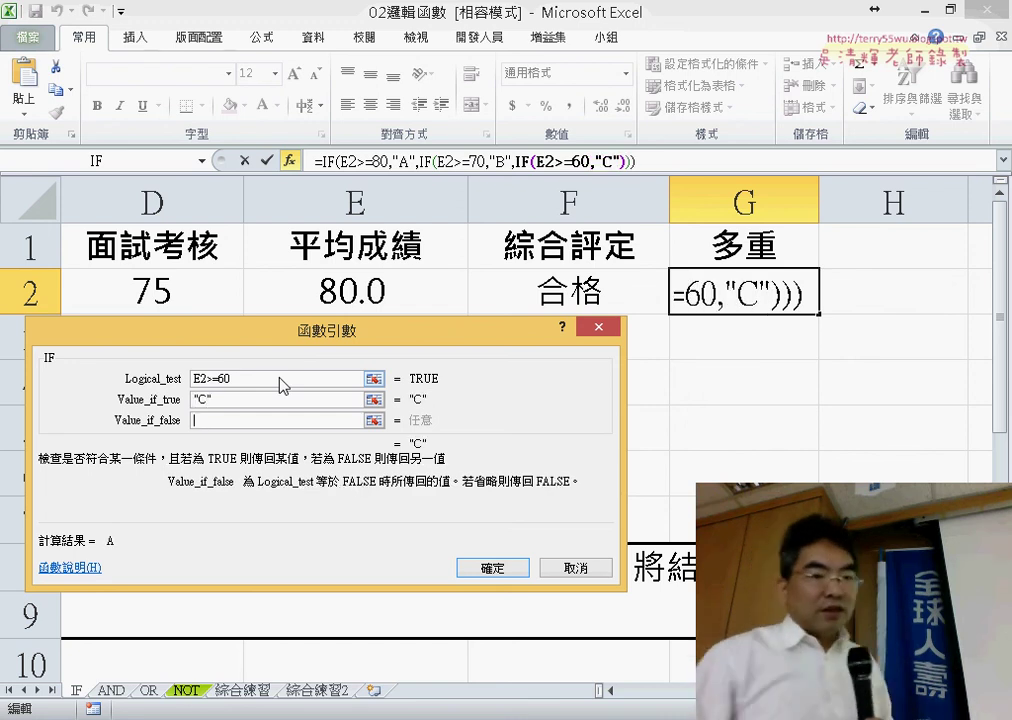
pyautogui.write('D')
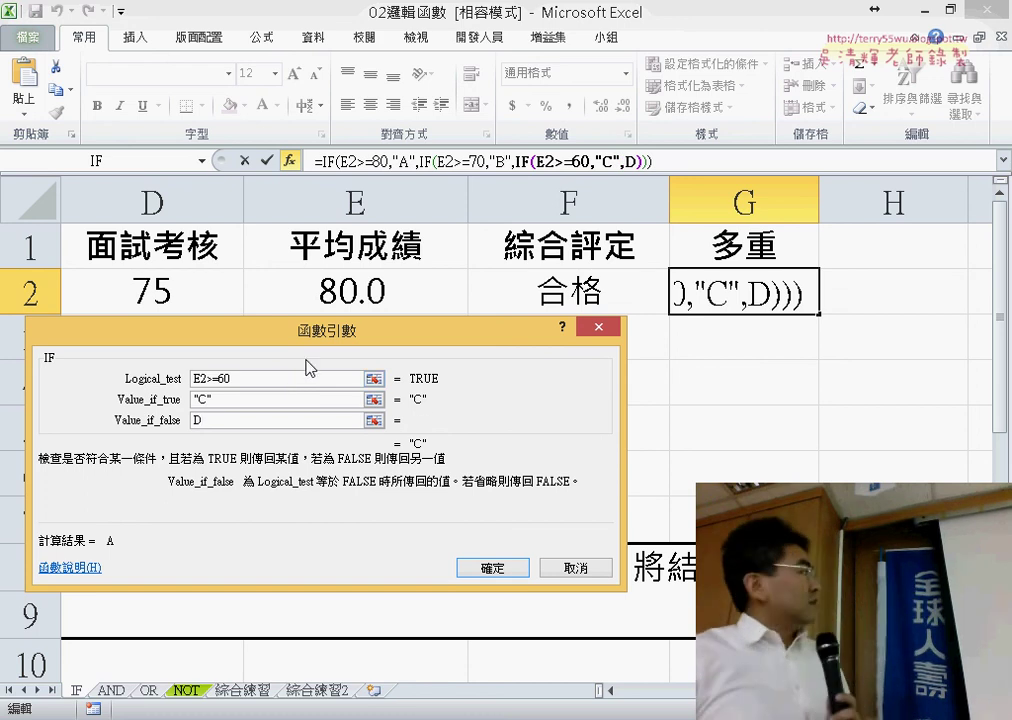
pyautogui.click(264, 403)
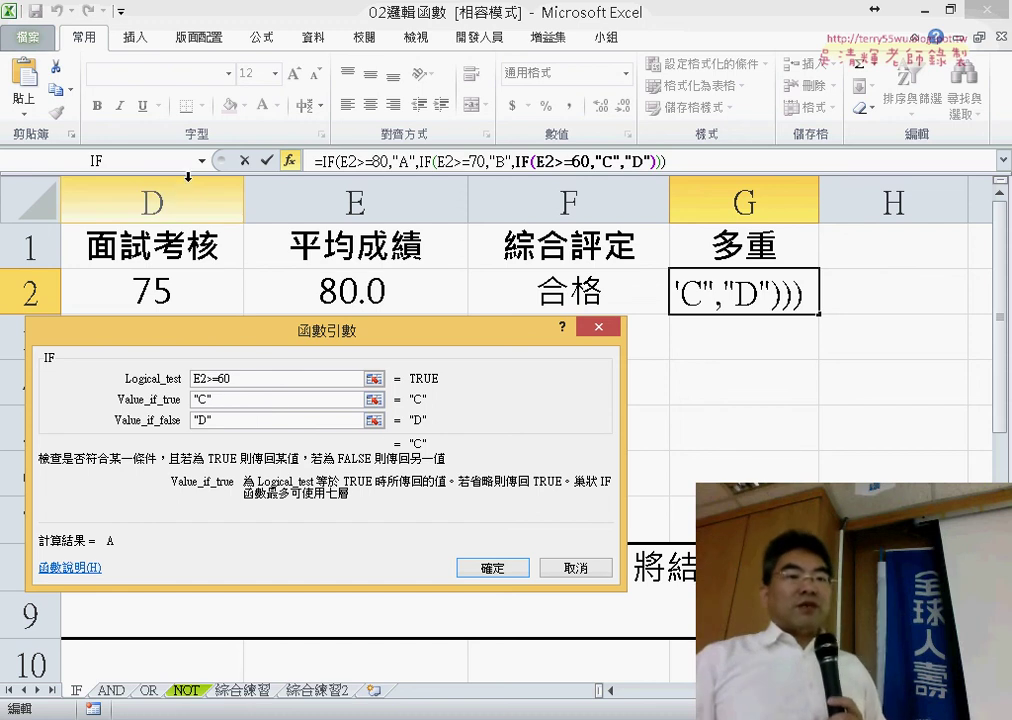
pyautogui.click(506, 572)
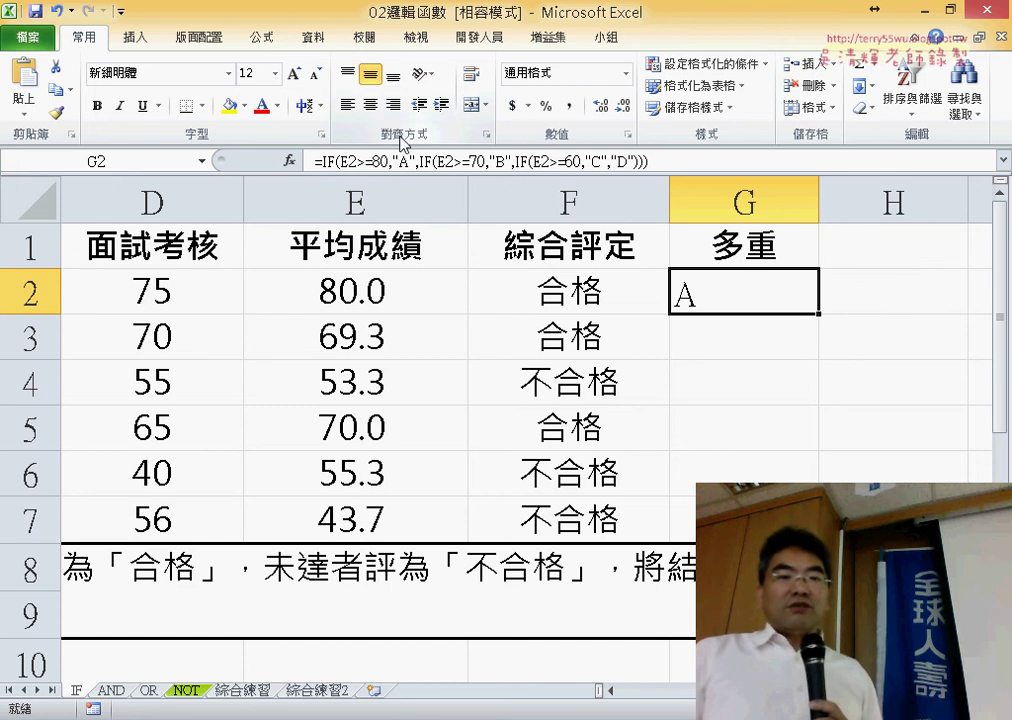
# Step: Centre G2, fill its grading formula down to G7, then compare the F2 and G2 formulas
pyautogui.click(370, 104)
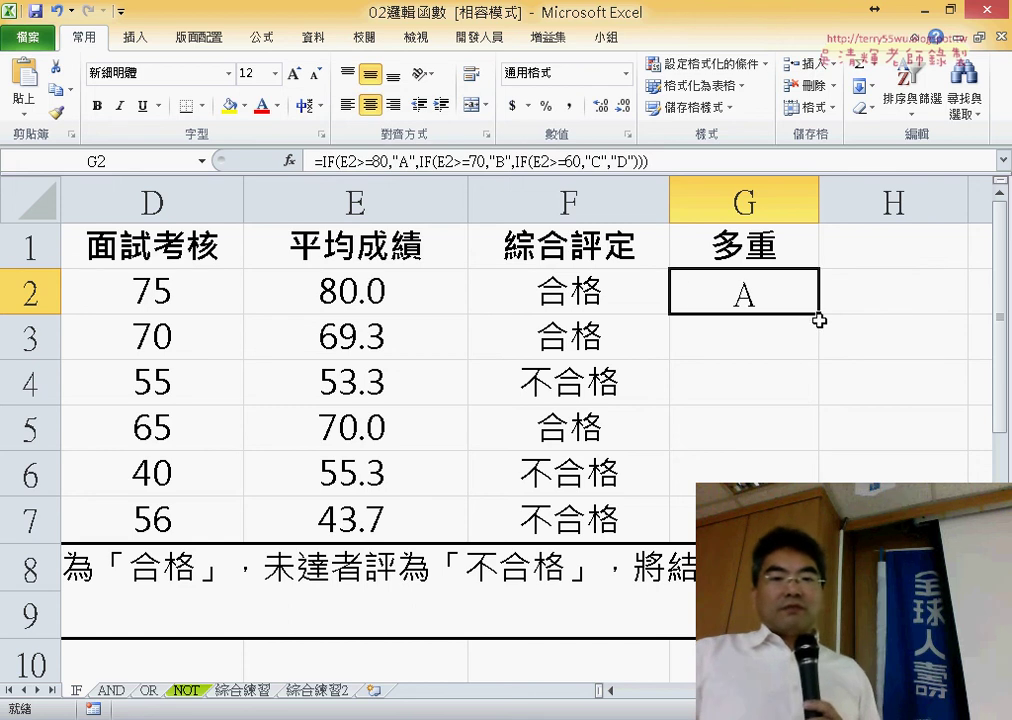
pyautogui.moveTo(819, 320); pyautogui.dragTo(819, 540)
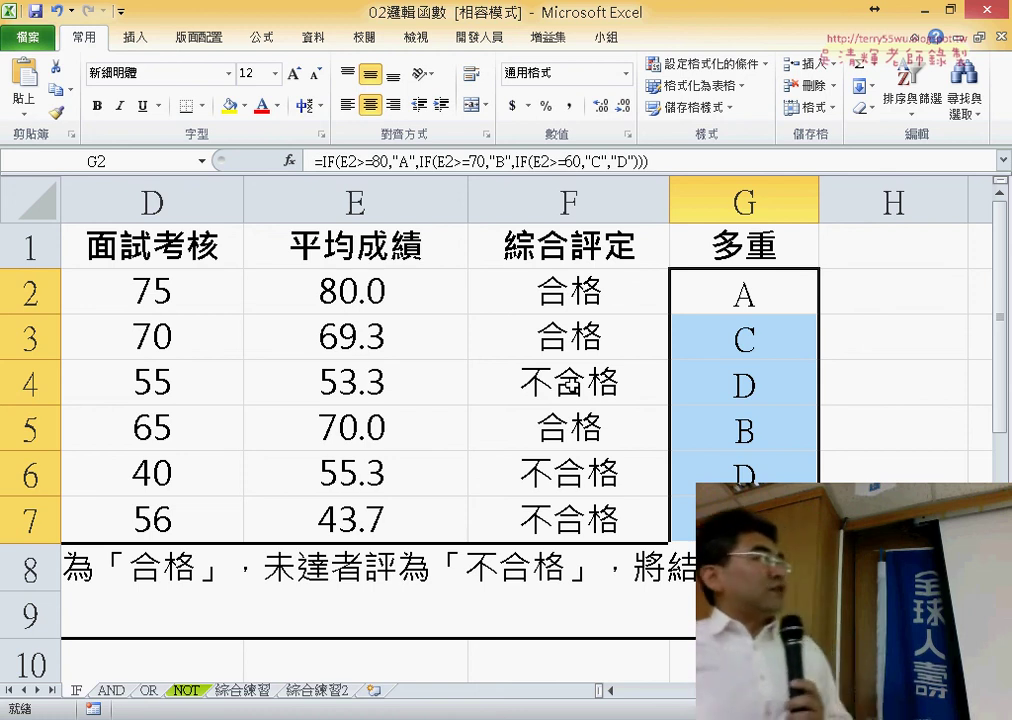
pyautogui.click(625, 300)
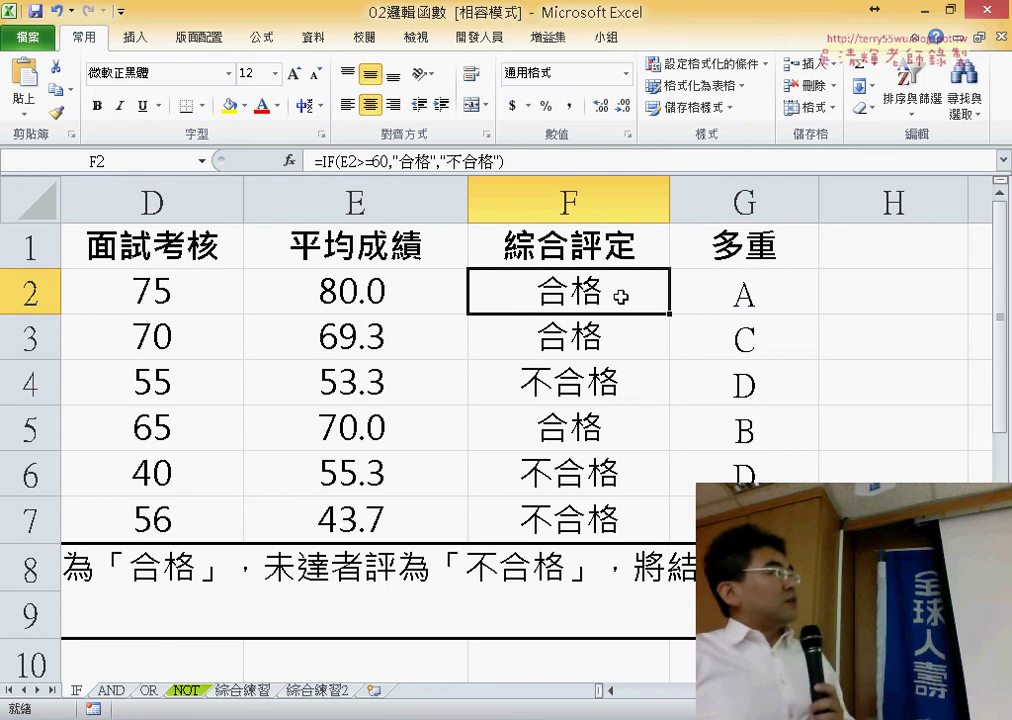
pyautogui.click(744, 297)
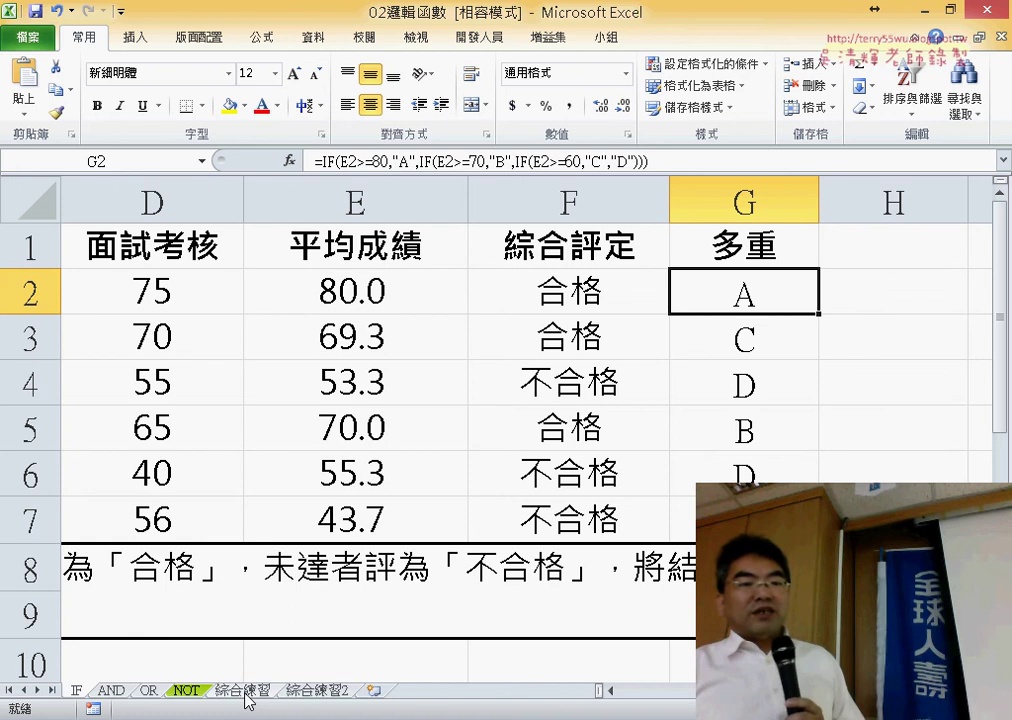
pyautogui.click(245, 691)
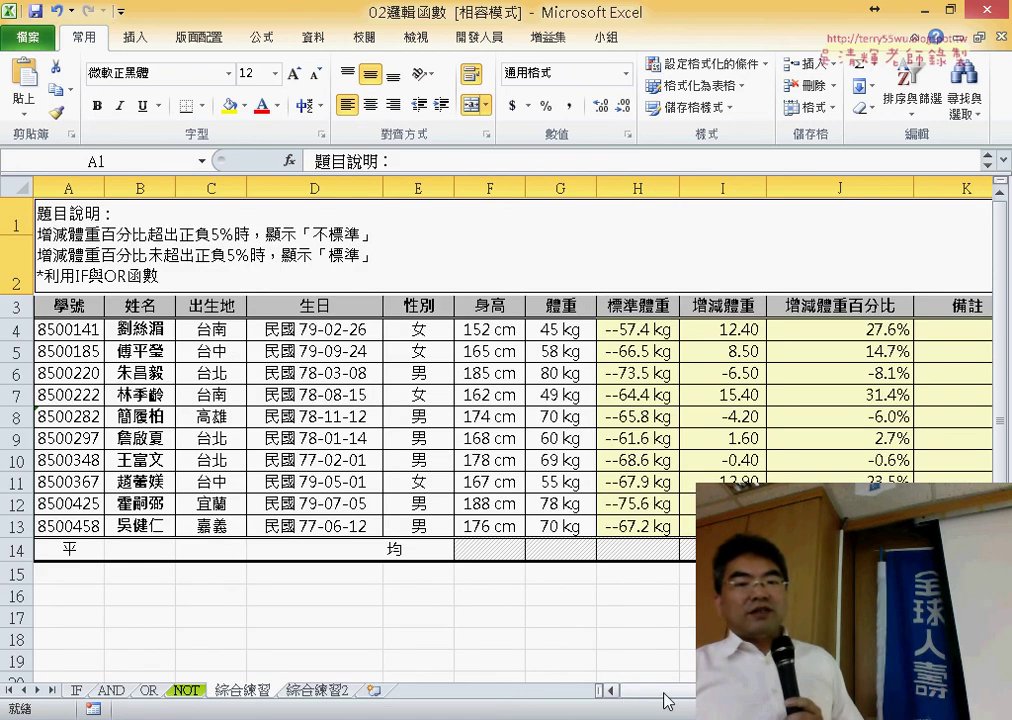
pyautogui.moveTo(668, 702); pyautogui.dragTo(690, 702)
pyautogui.click(921, 330)
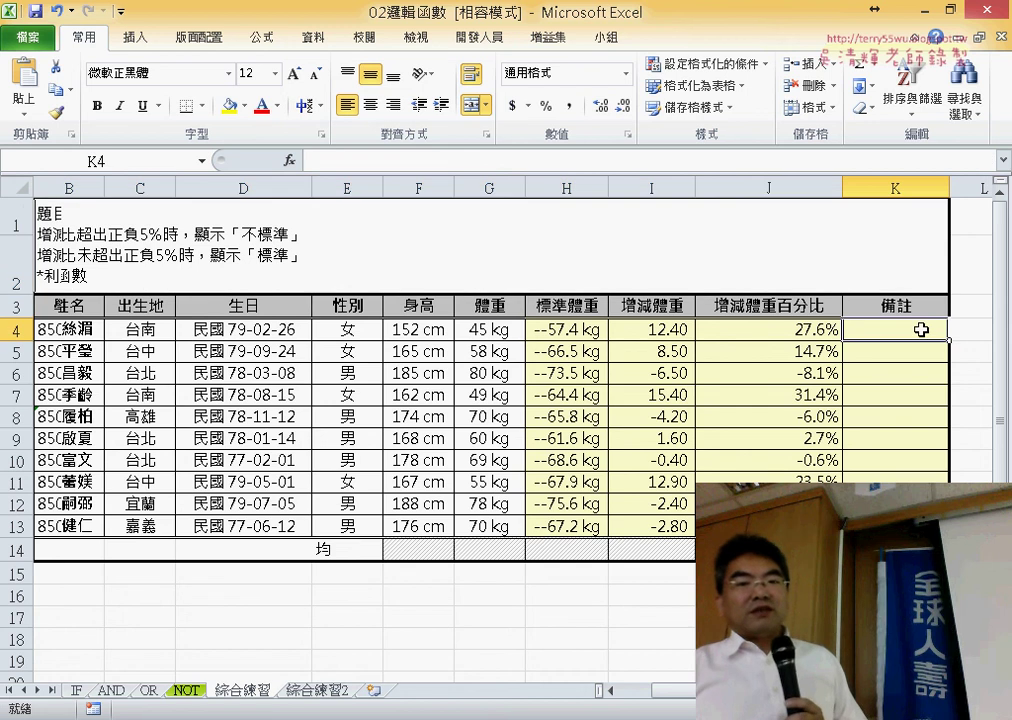
pyautogui.click(803, 330)
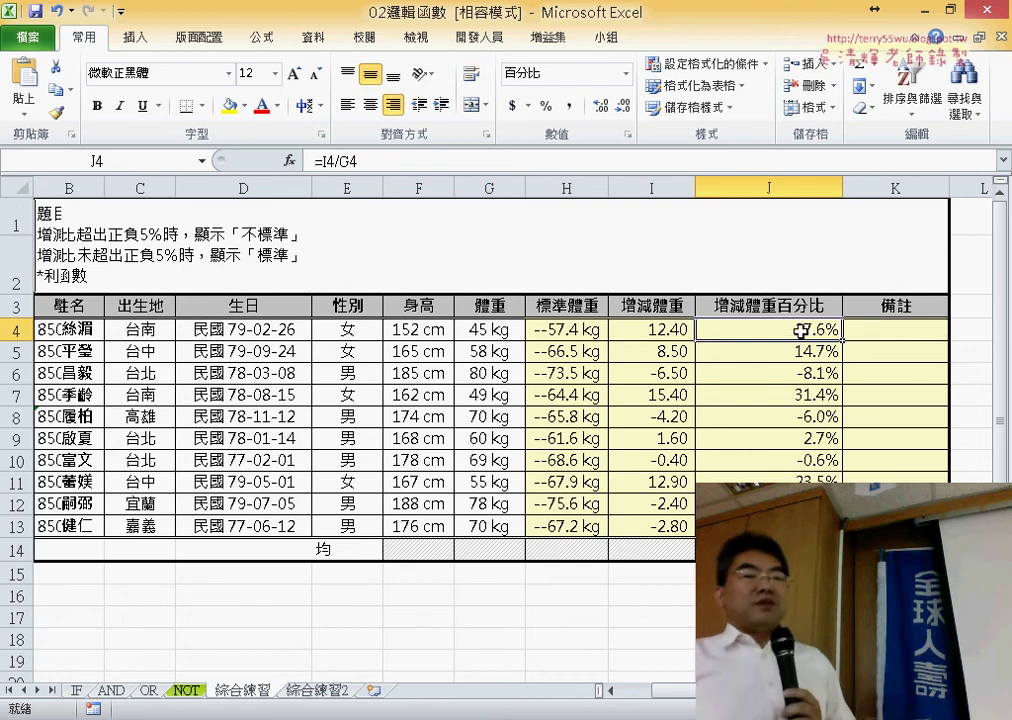
pyautogui.click(76, 691)
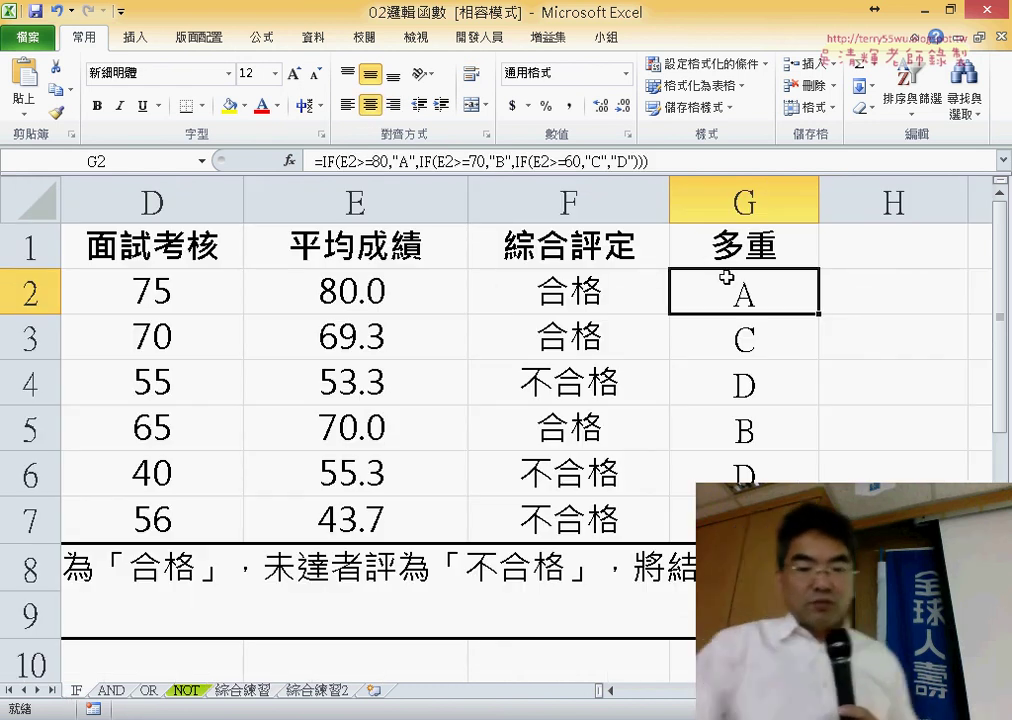